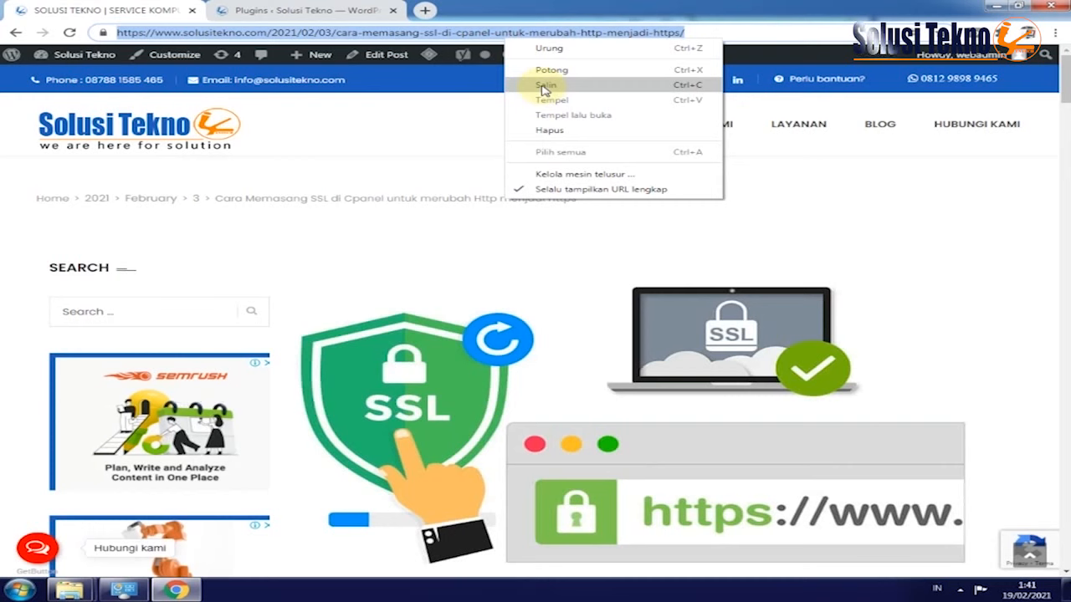
Copy the address of the SSL installation article and sign in to Google Search Console in a new browser tab
{"action": "left_click", "coordinate": [544, 86]}
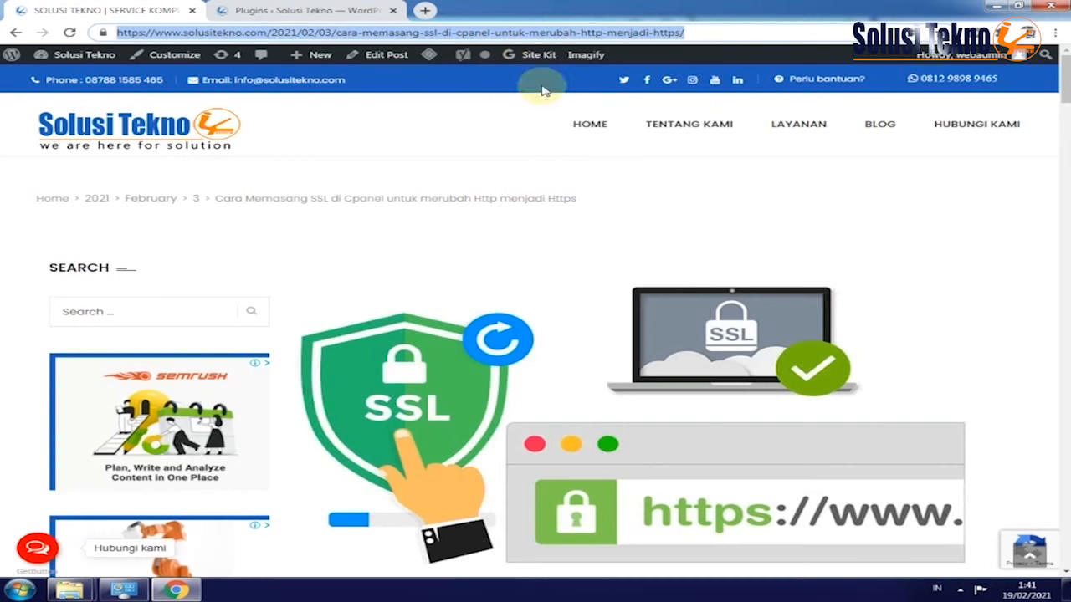
{"action": "left_click", "coordinate": [426, 11]}
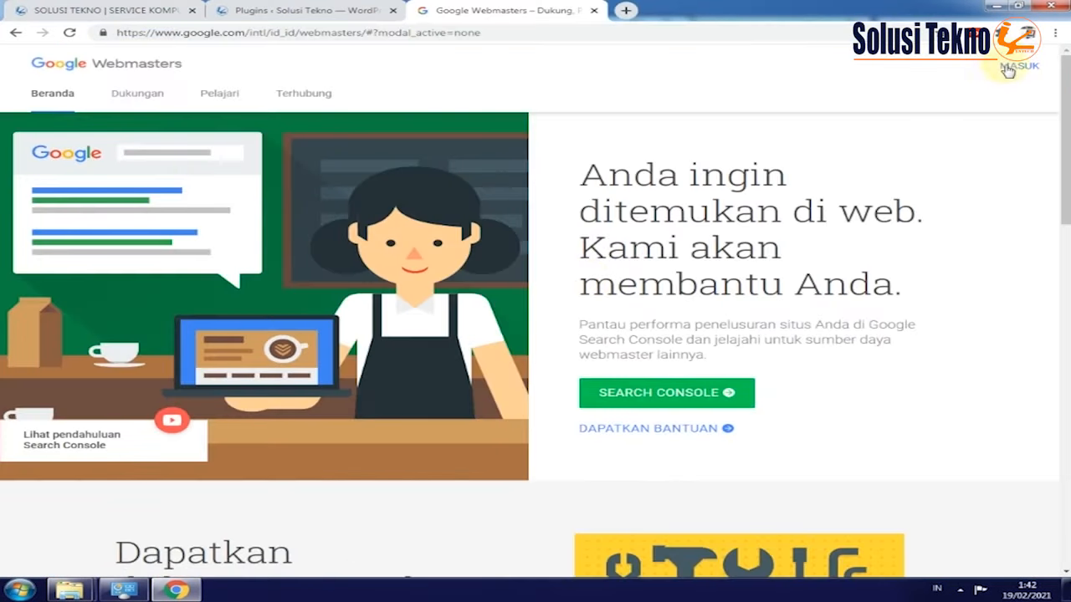
{"action": "left_click", "coordinate": [1008, 71]}
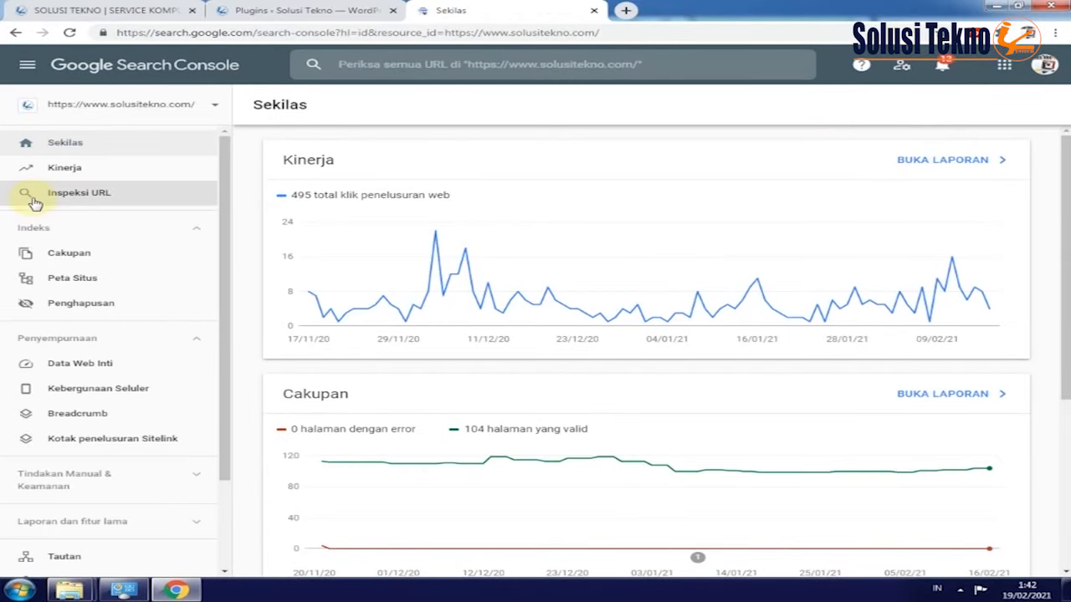
Run a URL inspection on the copied SSL article address for the solusitekno.com property
{"action": "left_click", "coordinate": [34, 202]}
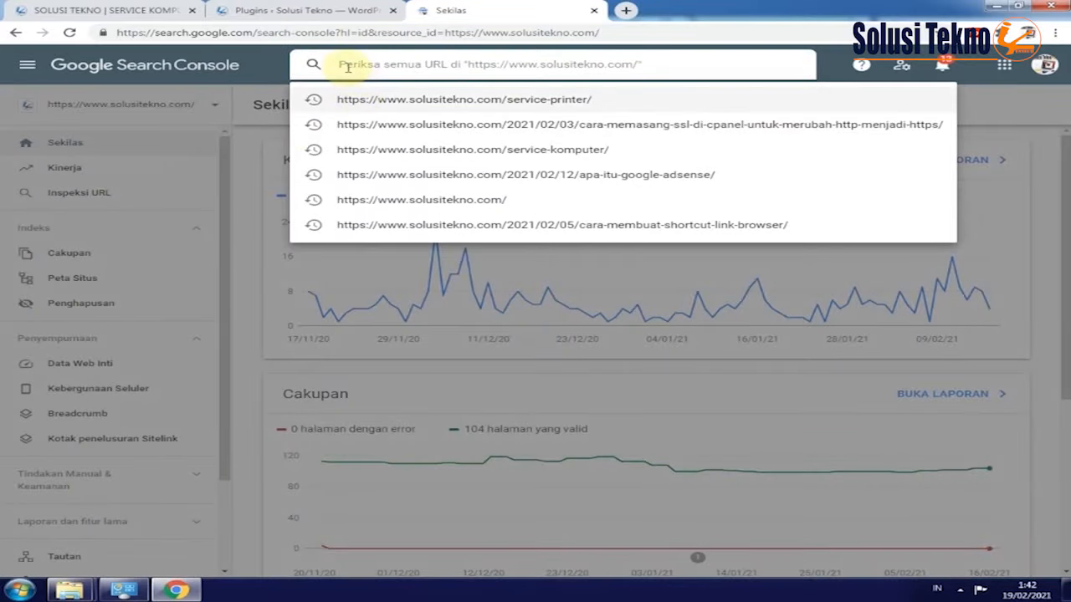
{"action": "key", "text": "ctrl+v"}
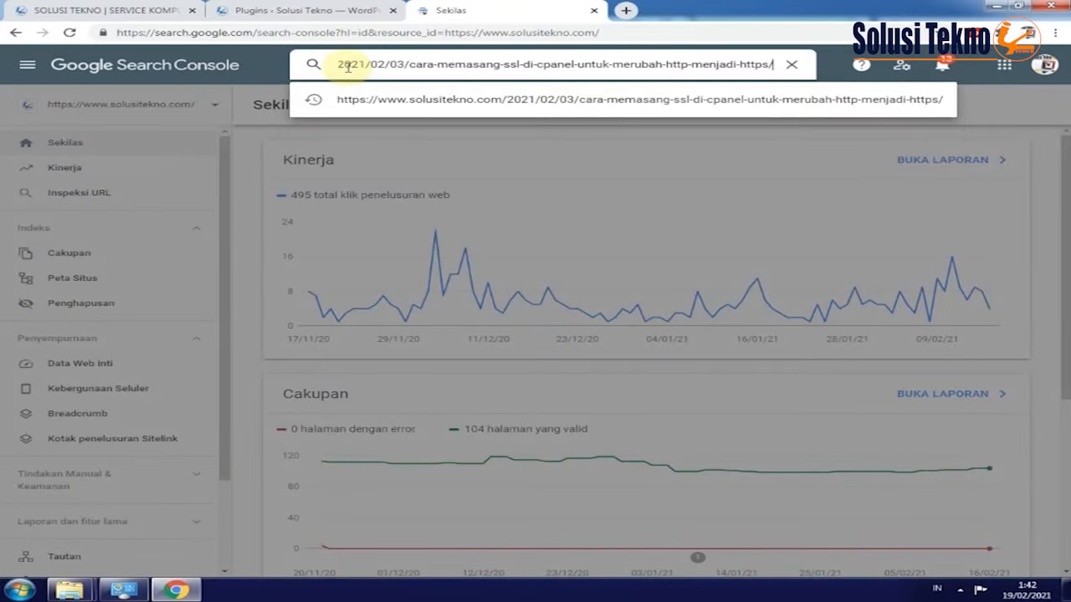
{"action": "key", "text": "Return"}
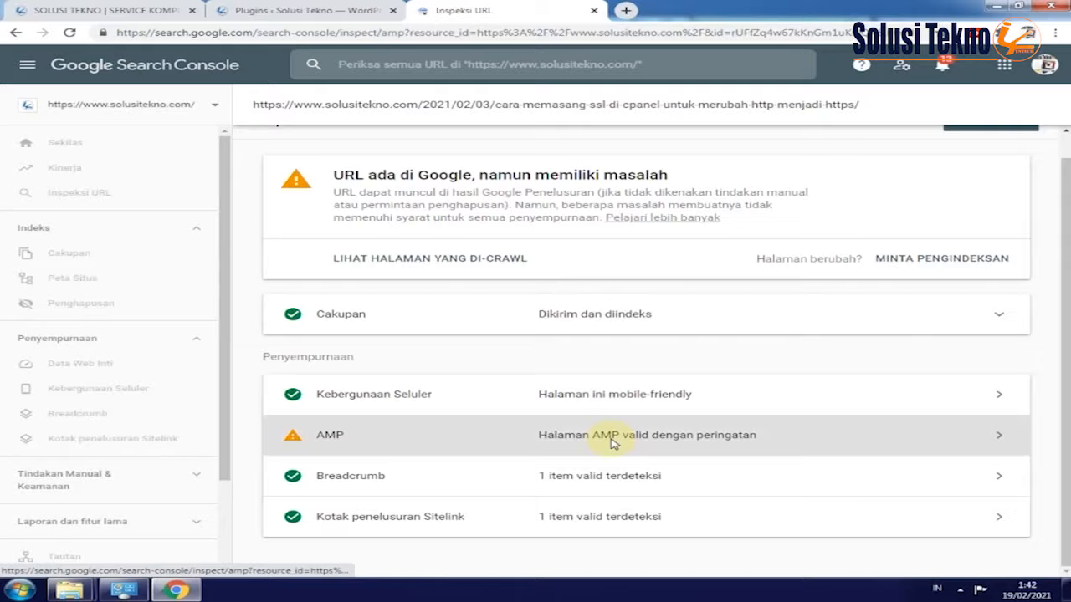
Open the AMP result of the URL inspection and review its AMP version details and listed issues
{"action": "left_click", "coordinate": [612, 440]}
{"action": "scroll", "coordinate": [612, 440], "scroll_direction": "down", "scroll_amount": 1}
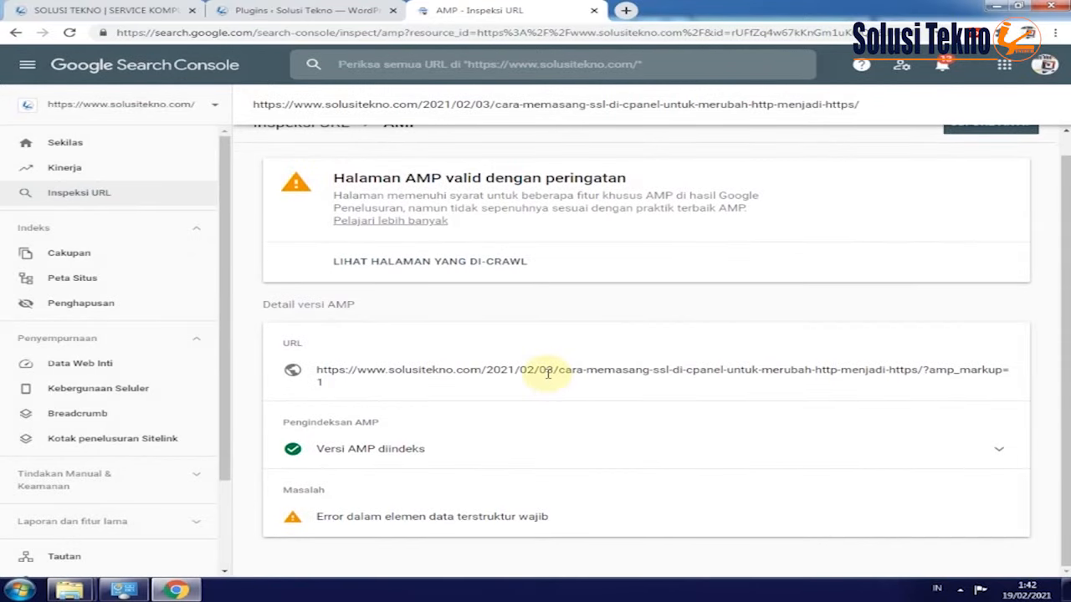
{"action": "scroll", "coordinate": [548, 374], "scroll_direction": "up", "scroll_amount": 1}
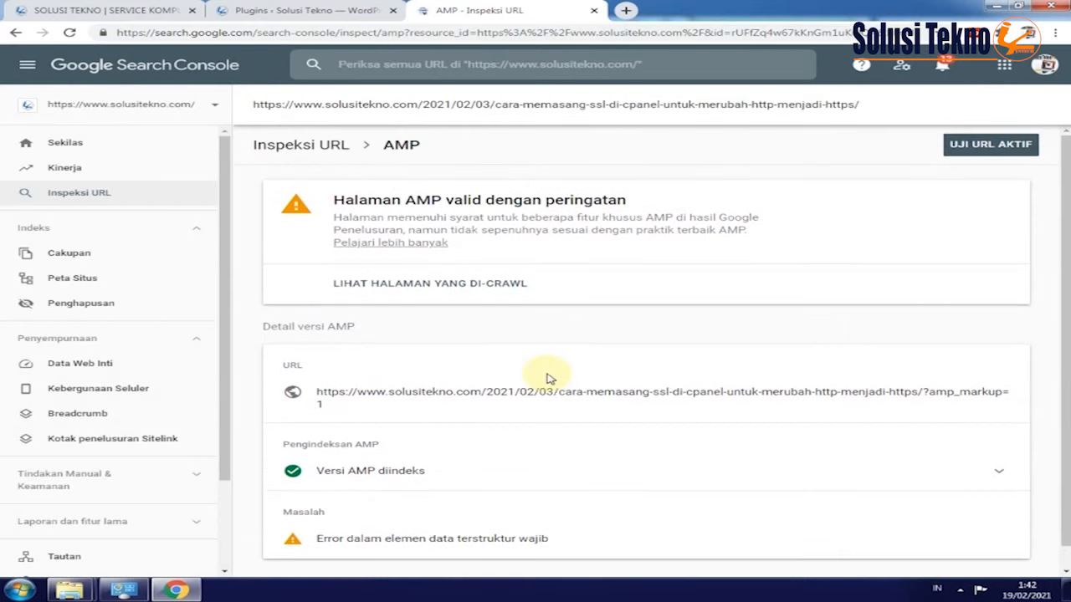
{"action": "scroll", "coordinate": [548, 377], "scroll_direction": "down", "scroll_amount": 1}
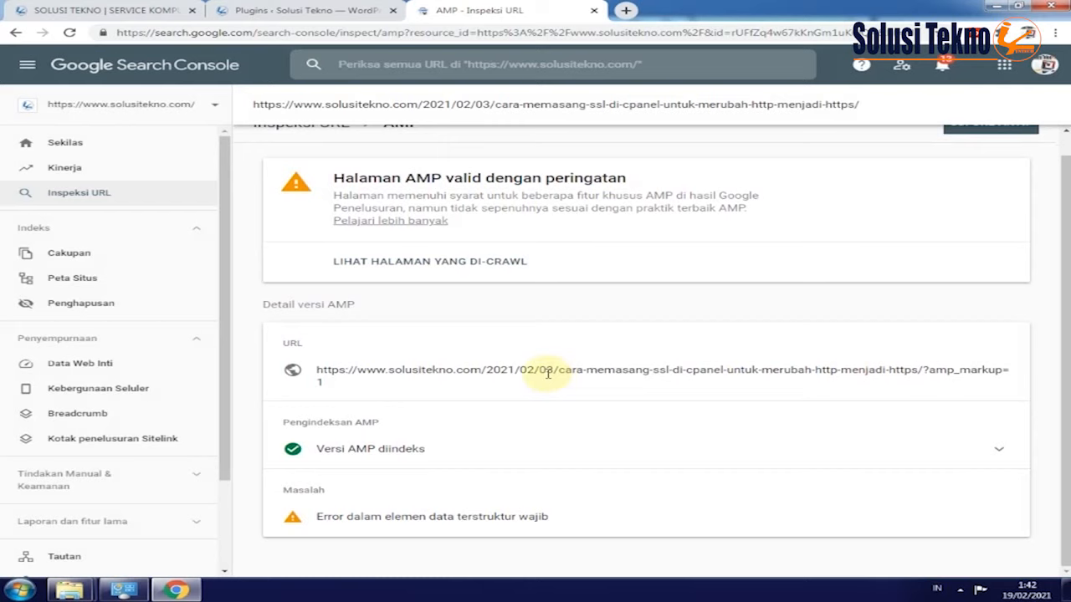
{"action": "scroll", "coordinate": [547, 374], "scroll_direction": "up", "scroll_amount": 1}
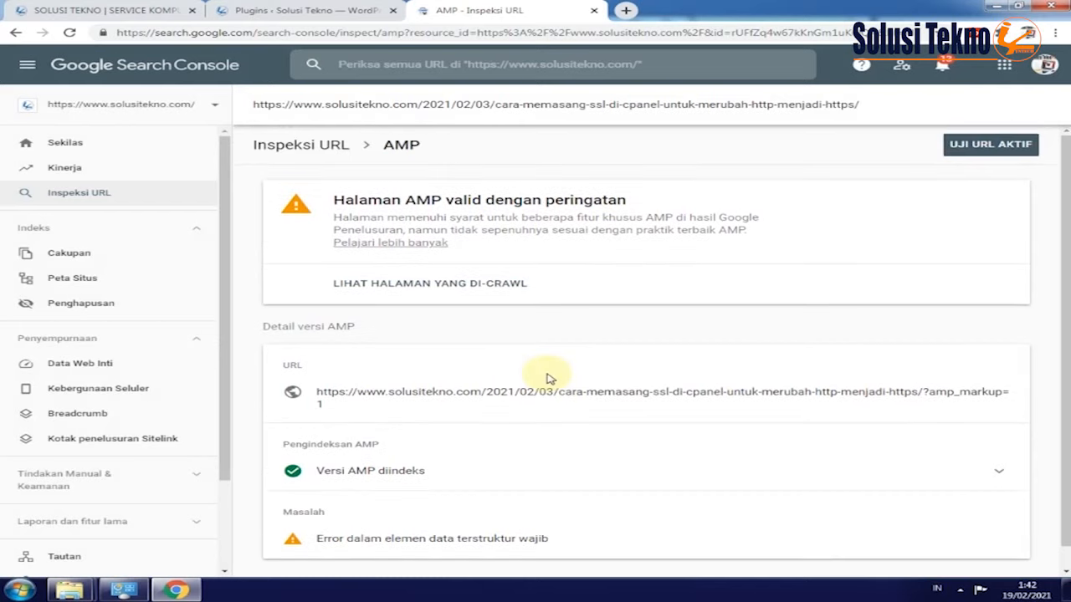
{"action": "scroll", "coordinate": [547, 378], "scroll_direction": "down", "scroll_amount": 1}
Switch to the WordPress admin of the site and open the page for adding new plugins
{"action": "left_click", "coordinate": [269, 10]}
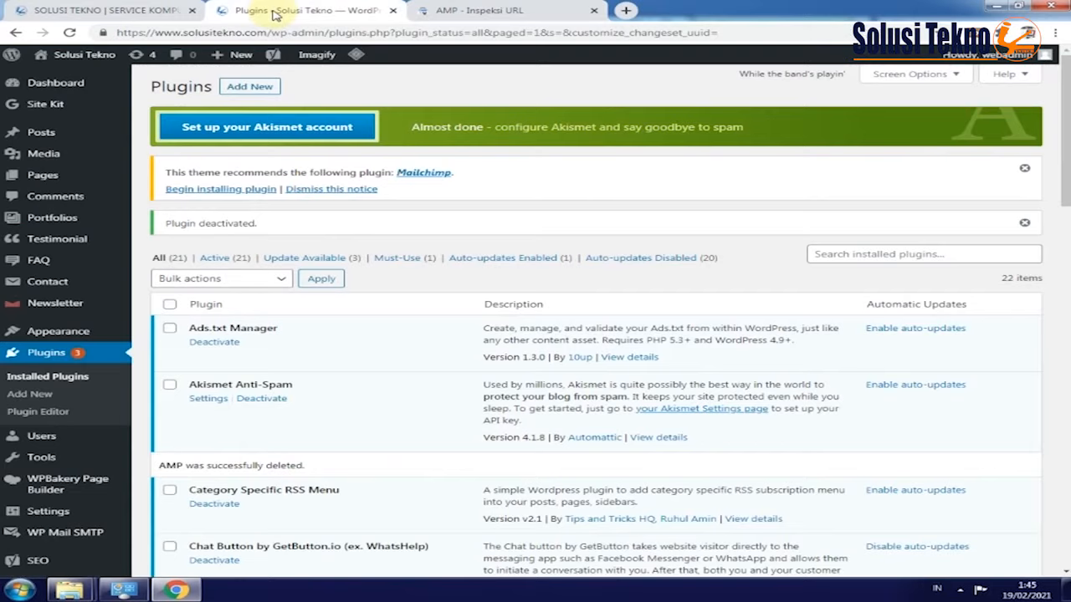
{"action": "left_click", "coordinate": [32, 358]}
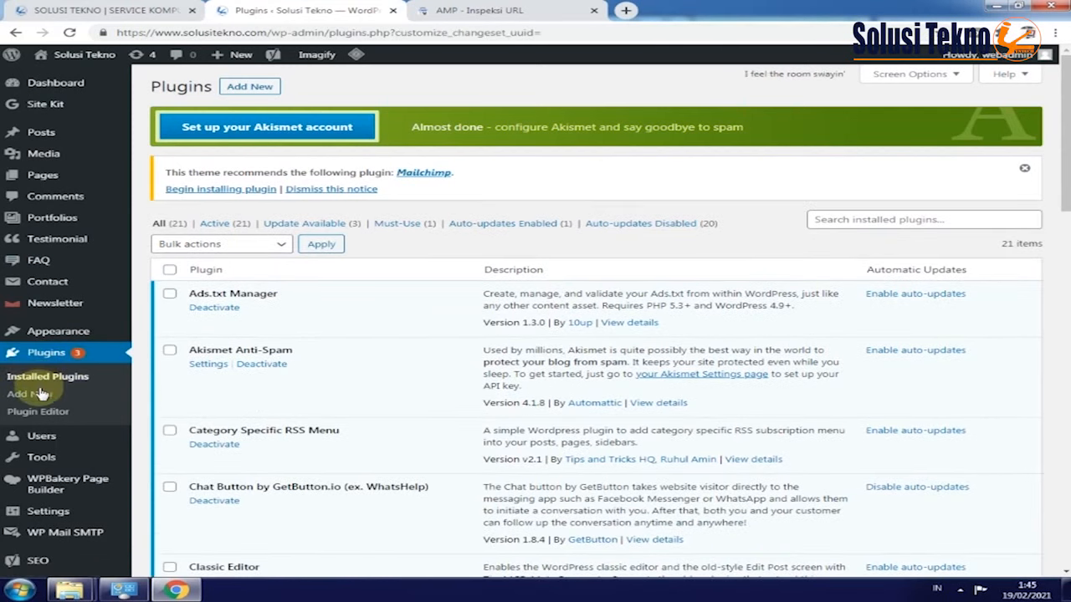
{"action": "left_click", "coordinate": [41, 399]}
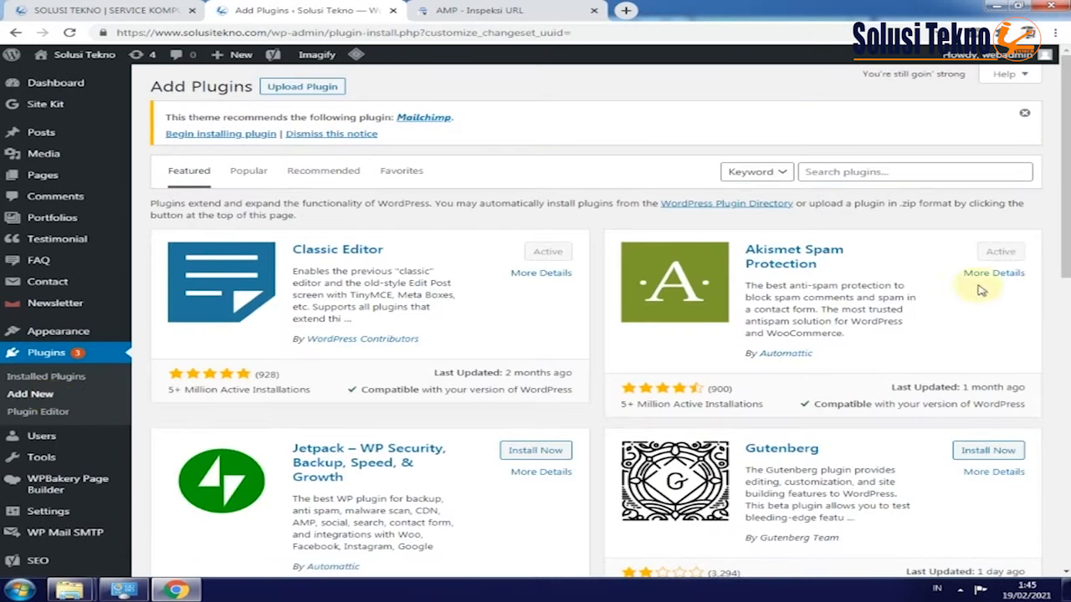
Search the plugin directory for "amp", and install and activate AMP for WP – Accelerated Mobile Pages
{"action": "left_click", "coordinate": [908, 169]}
{"action": "type", "text": "am"}
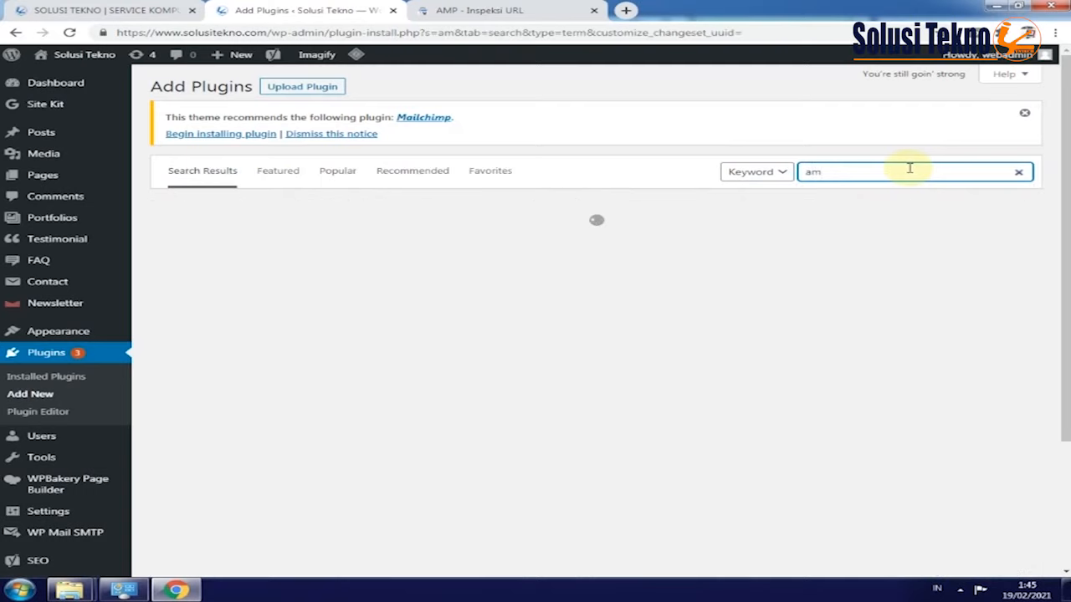
{"action": "type", "text": "p"}
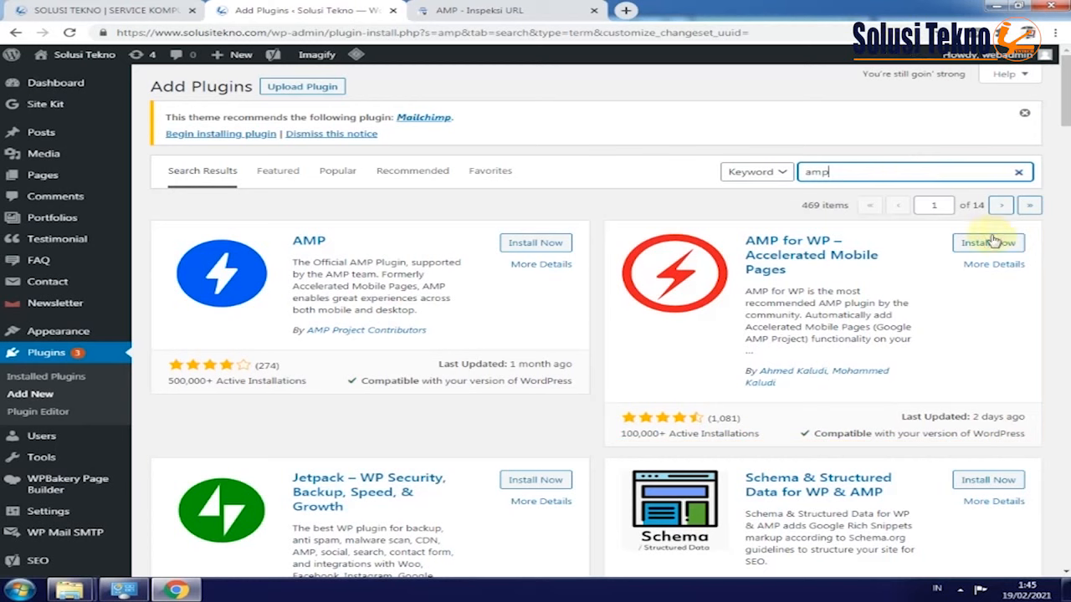
{"action": "left_click", "coordinate": [992, 242]}
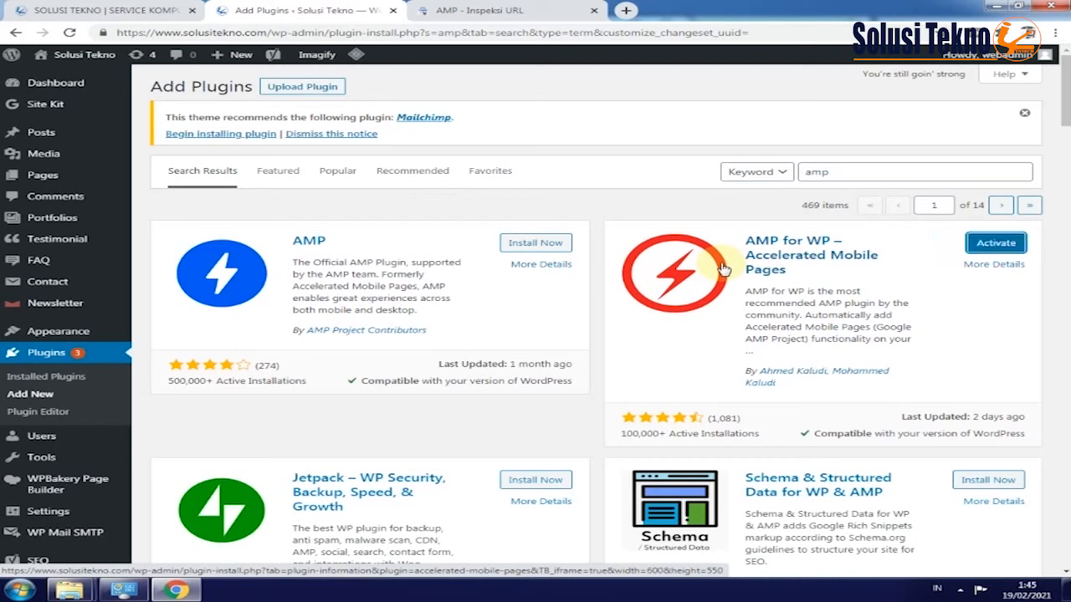
{"action": "left_click", "coordinate": [997, 242]}
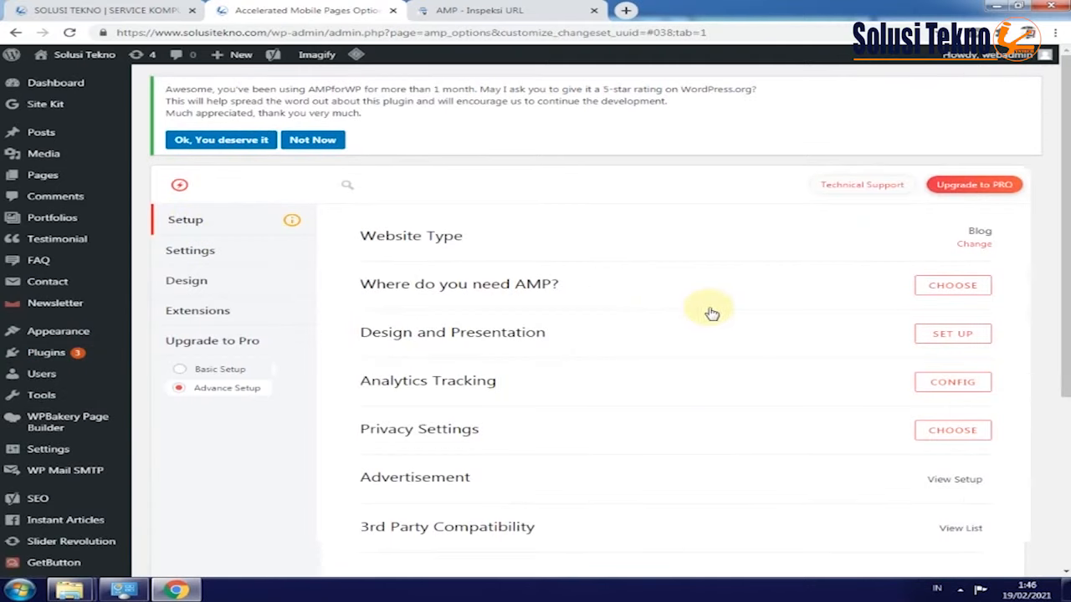
Set the website type to Blog in the AMP plugin's setup
{"action": "left_click", "coordinate": [983, 255]}
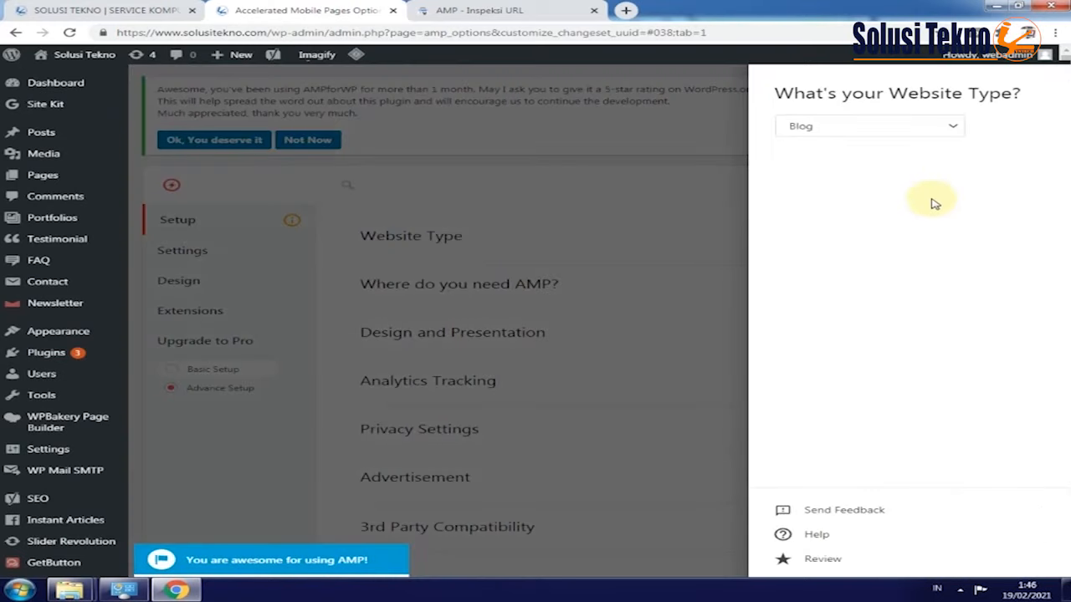
{"action": "left_click", "coordinate": [893, 133]}
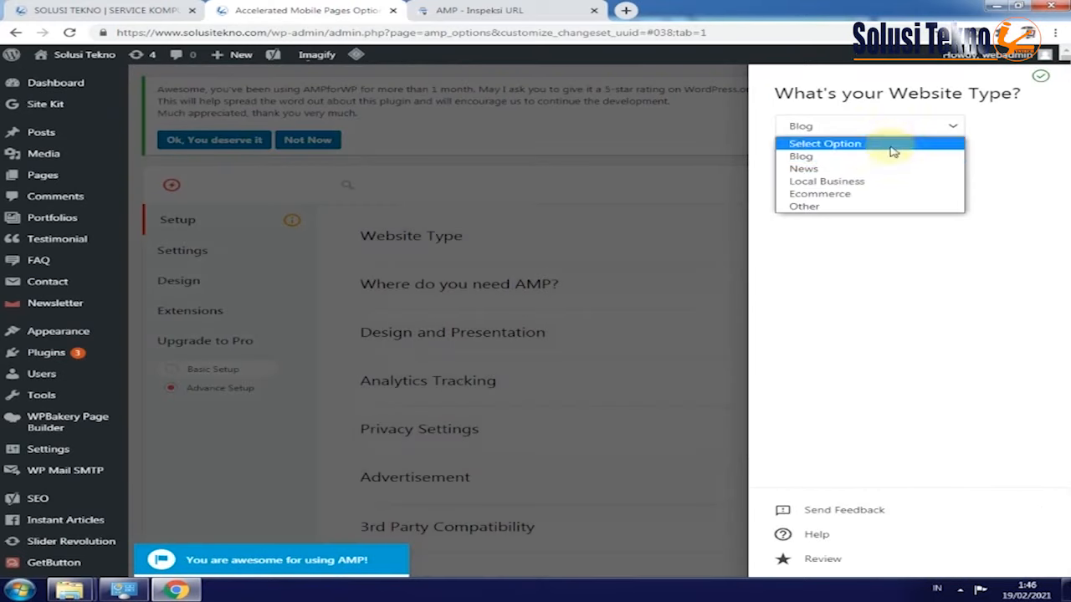
{"action": "left_click", "coordinate": [887, 162]}
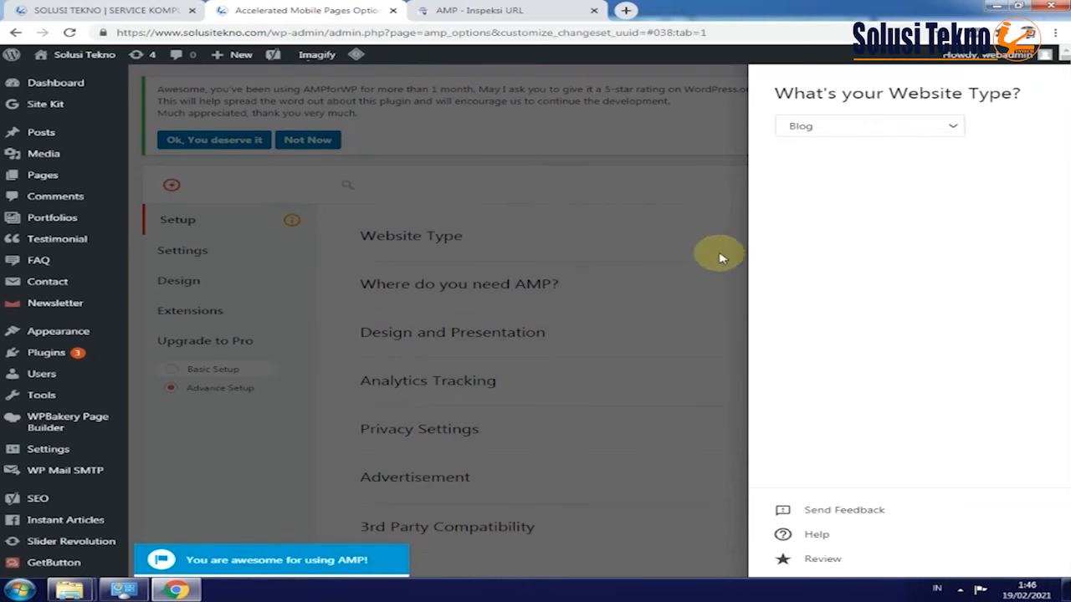
{"action": "left_click", "coordinate": [721, 256]}
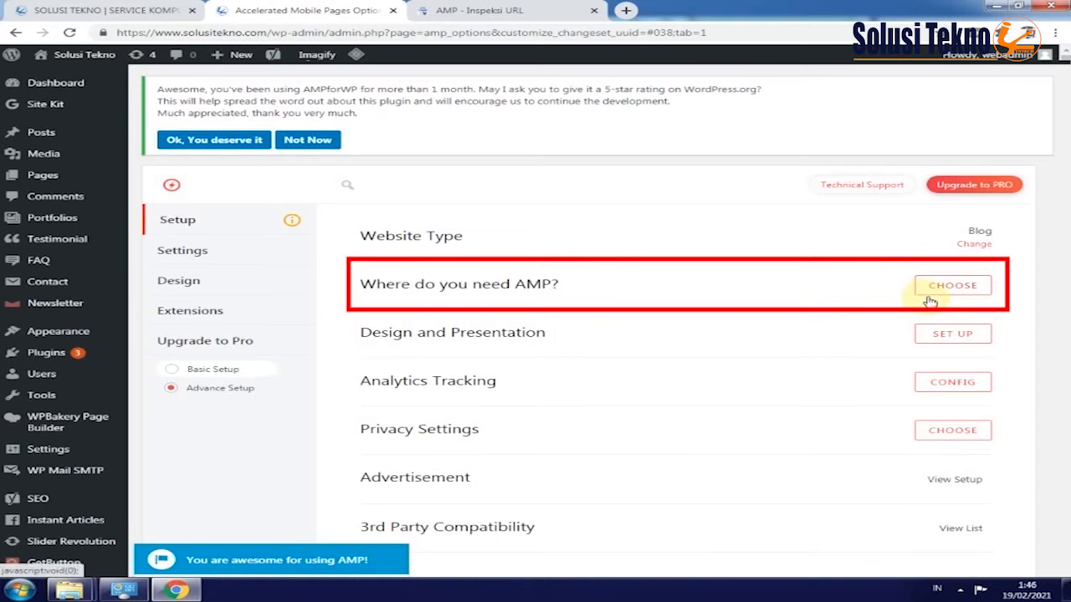
Enable AMP for the Homepage, Posts and Pages in the plugin's setup
{"action": "left_click", "coordinate": [951, 285]}
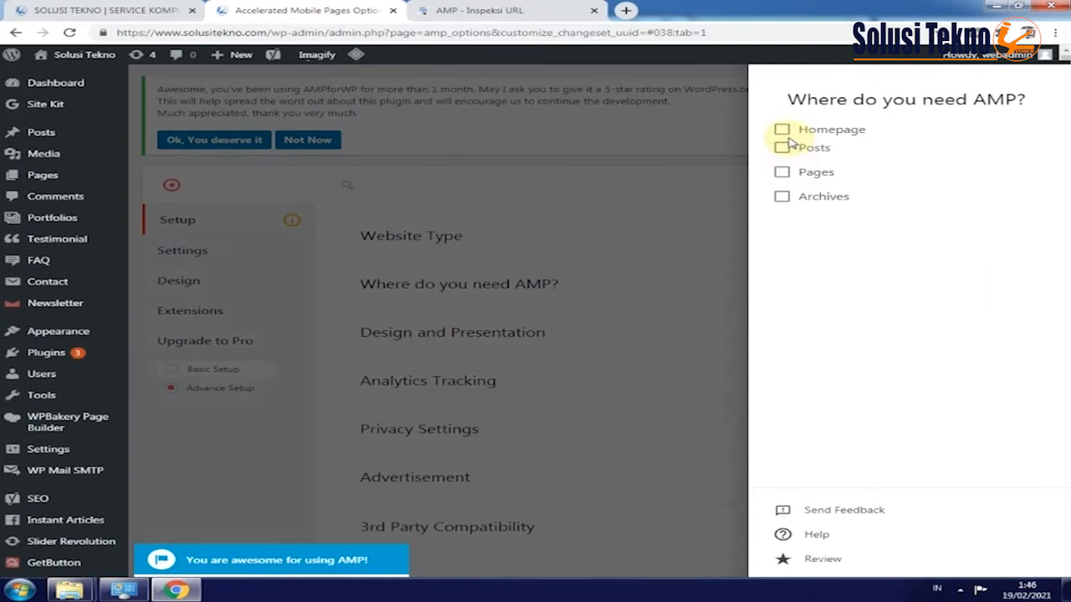
{"action": "left_click", "coordinate": [781, 131]}
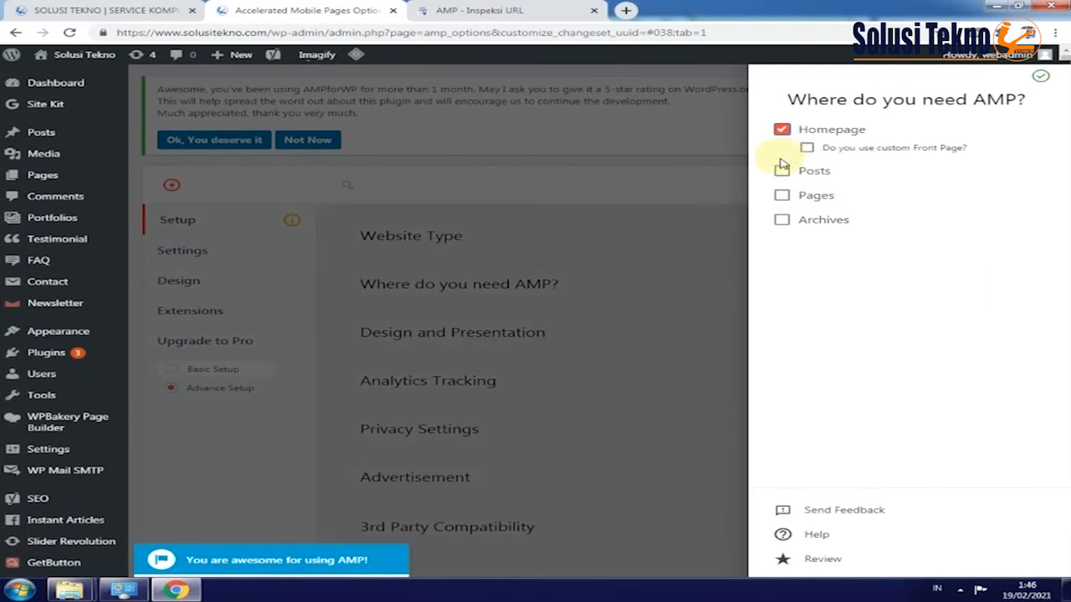
{"action": "left_click", "coordinate": [781, 173]}
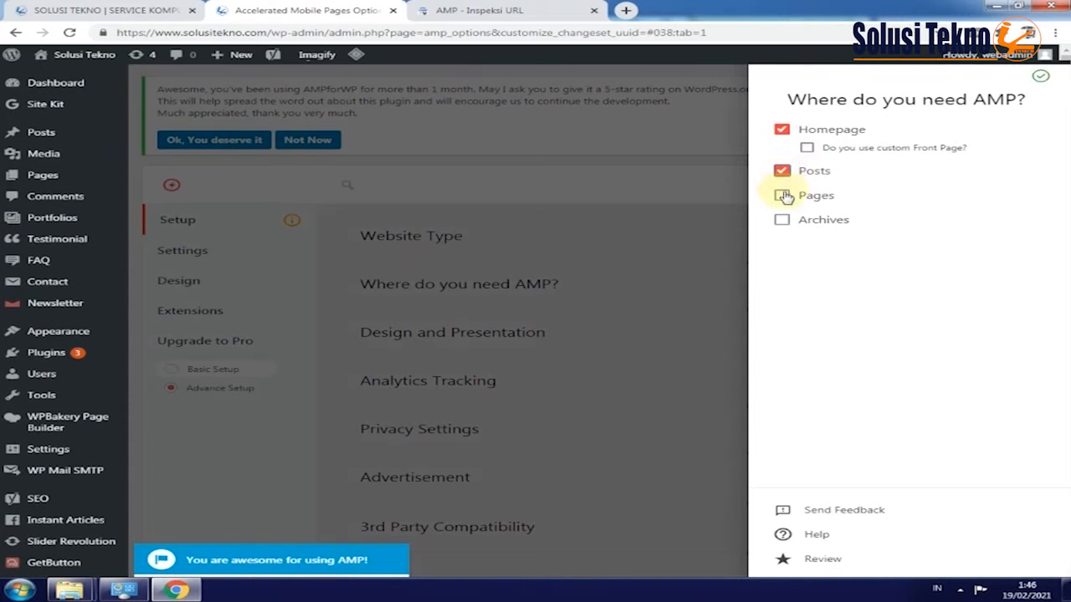
{"action": "left_click", "coordinate": [781, 195]}
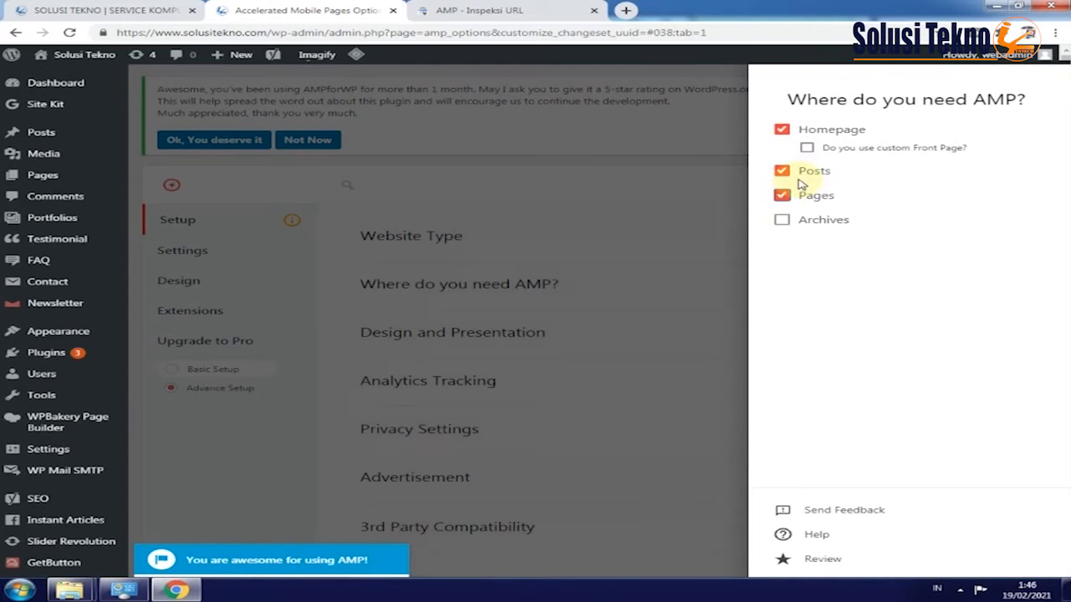
{"action": "left_click", "coordinate": [717, 280]}
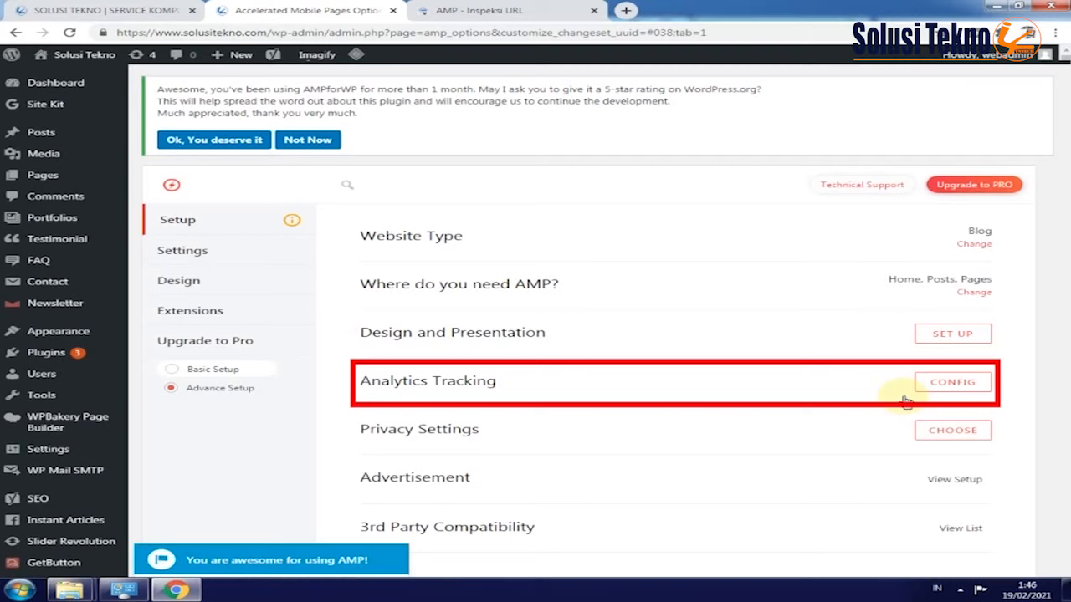
Configure analytics tracking with Google Analytics as the type and paste the site's tracking ID
{"action": "left_click", "coordinate": [950, 388]}
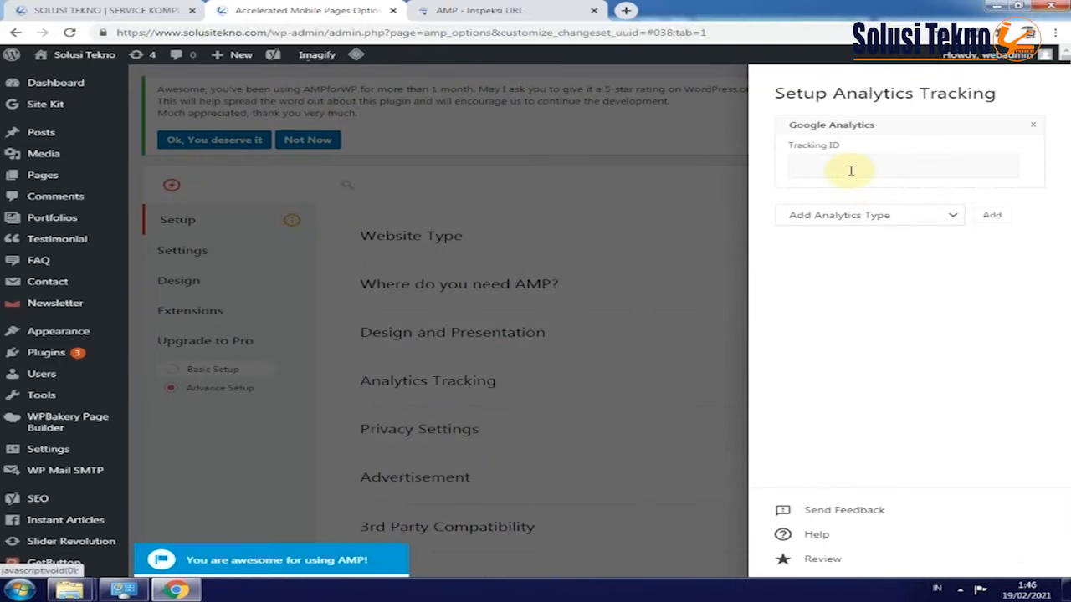
{"action": "left_click", "coordinate": [857, 215]}
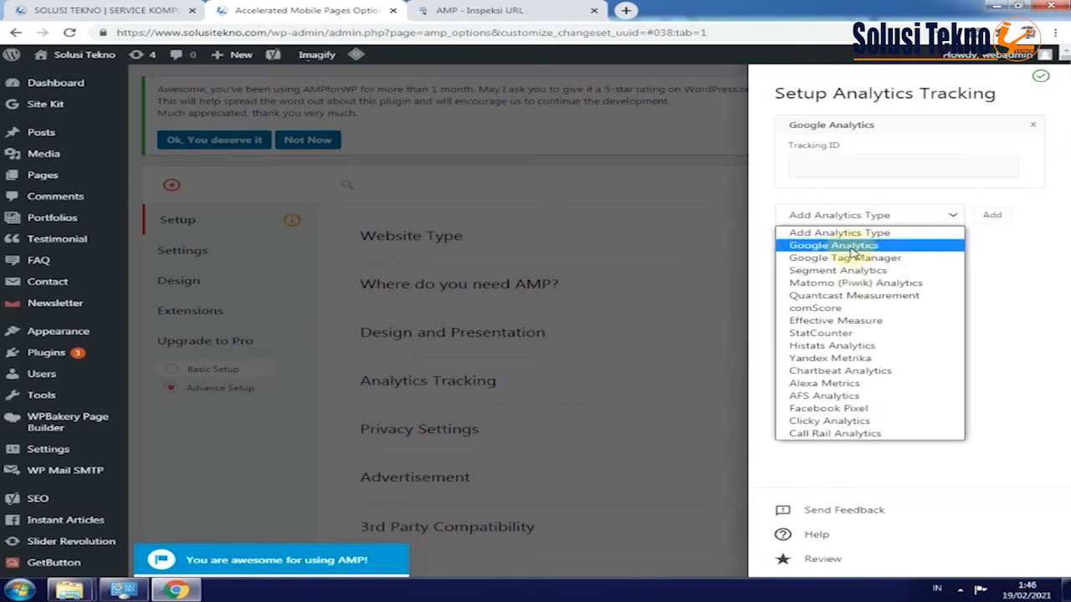
{"action": "left_click", "coordinate": [853, 247]}
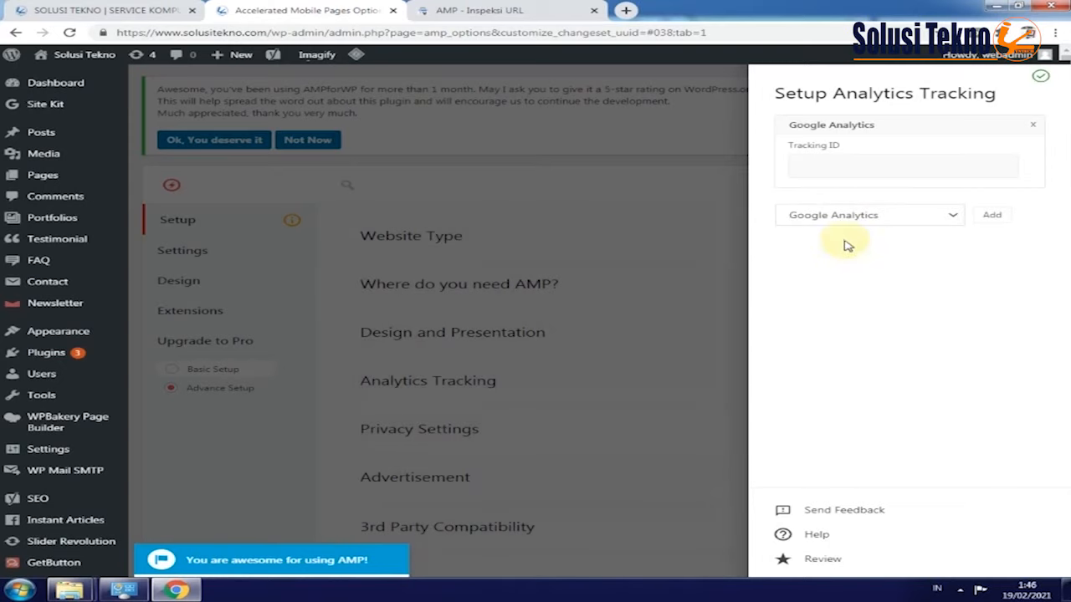
{"action": "left_click", "coordinate": [818, 165]}
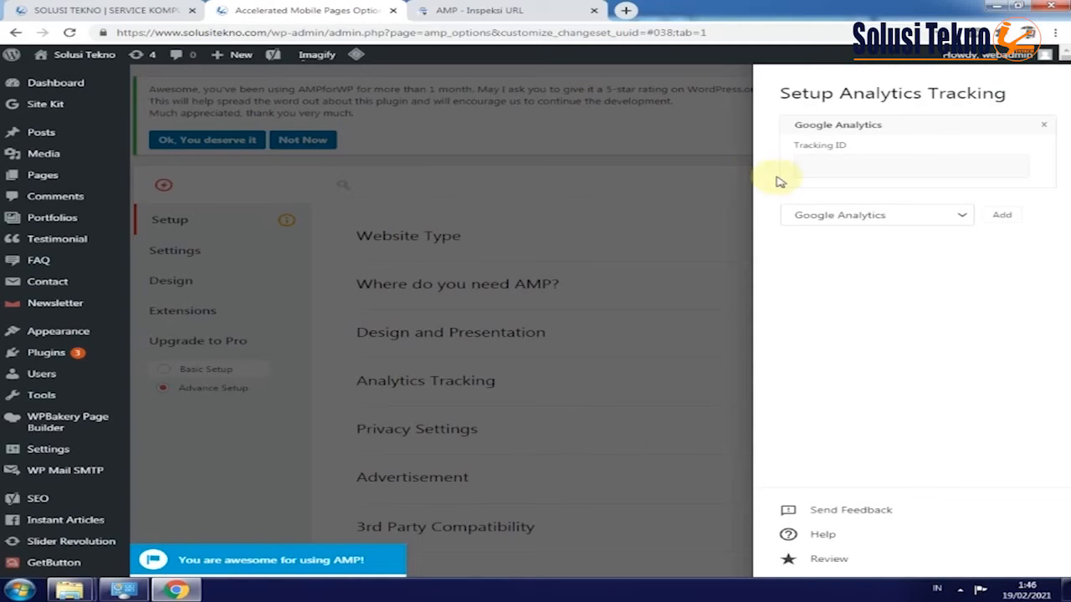
{"action": "left_click", "coordinate": [809, 167]}
{"action": "key", "text": "ctrl+v"}
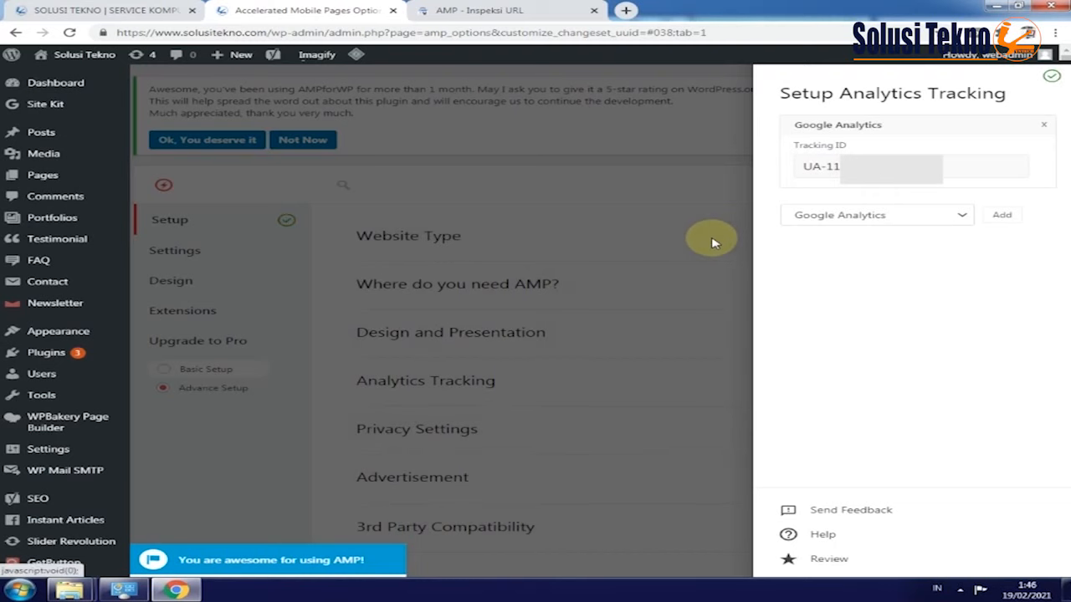
{"action": "left_click", "coordinate": [711, 242]}
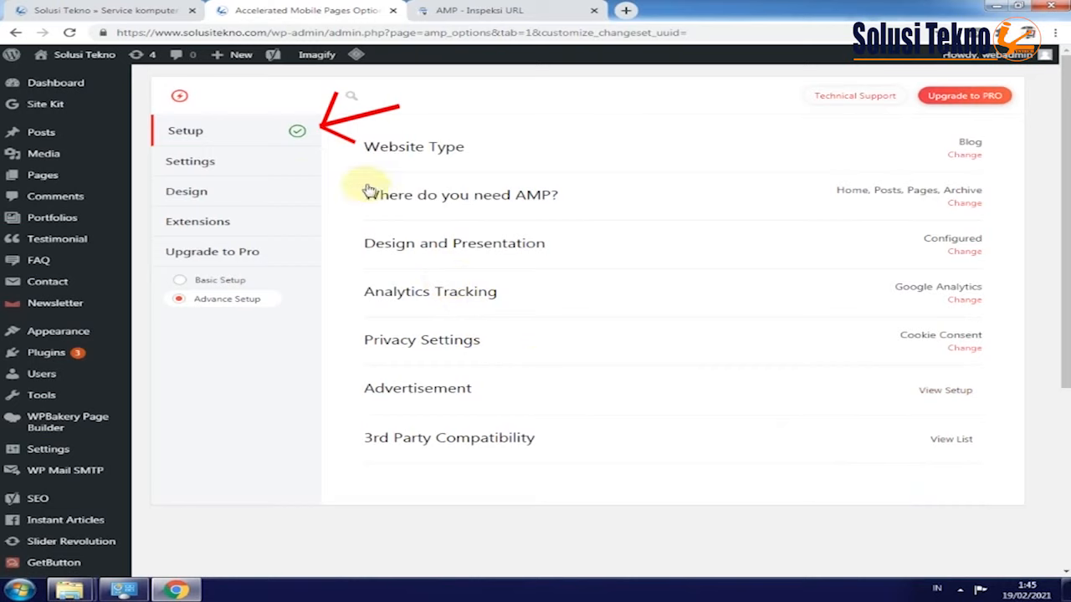
Open the plugin's general settings and review the AMP Support options for posts, pages, homepage, custom front page and archives
{"action": "left_click", "coordinate": [194, 170]}
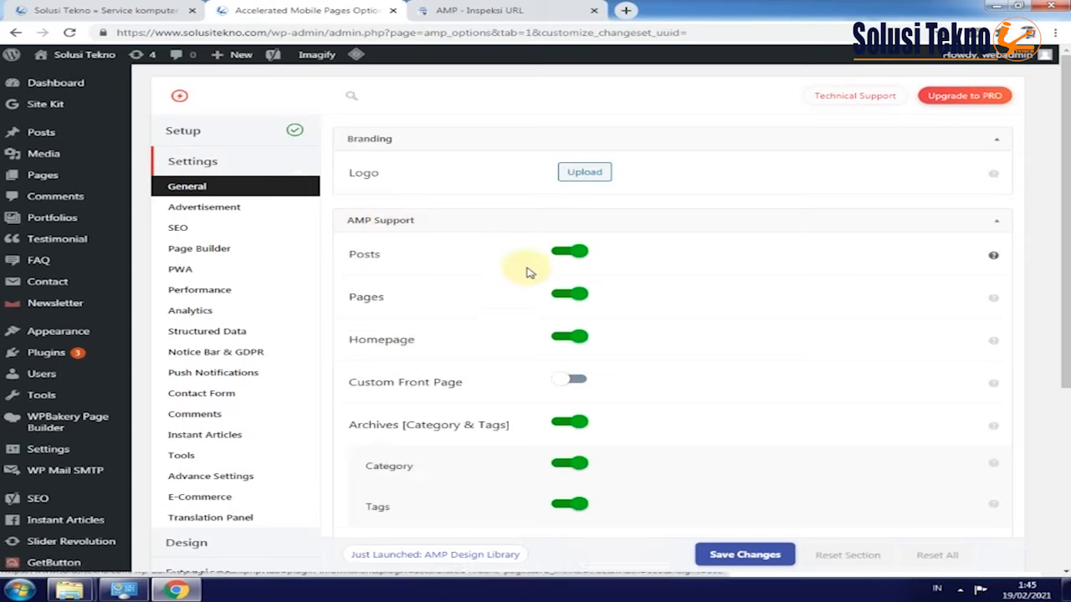
{"action": "left_click", "coordinate": [568, 257]}
{"action": "left_click", "coordinate": [569, 255]}
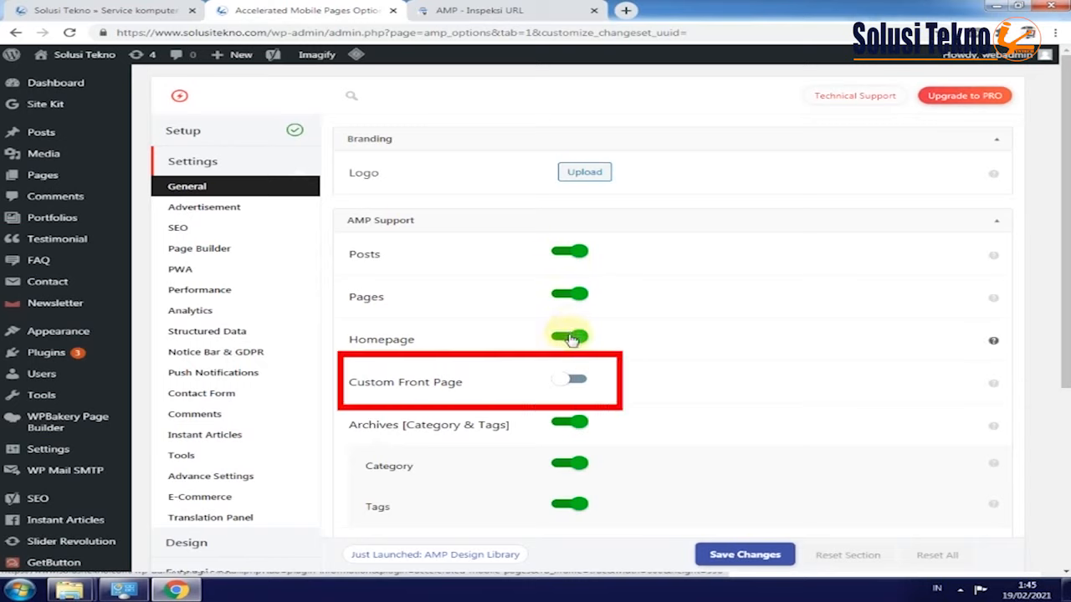
{"action": "left_click", "coordinate": [573, 379]}
{"action": "left_click", "coordinate": [615, 424]}
{"action": "left_click", "coordinate": [585, 468]}
Choose the Solusi Tekno logo image from the media library as the AMP branding logo and save the general settings
{"action": "left_click", "coordinate": [583, 171]}
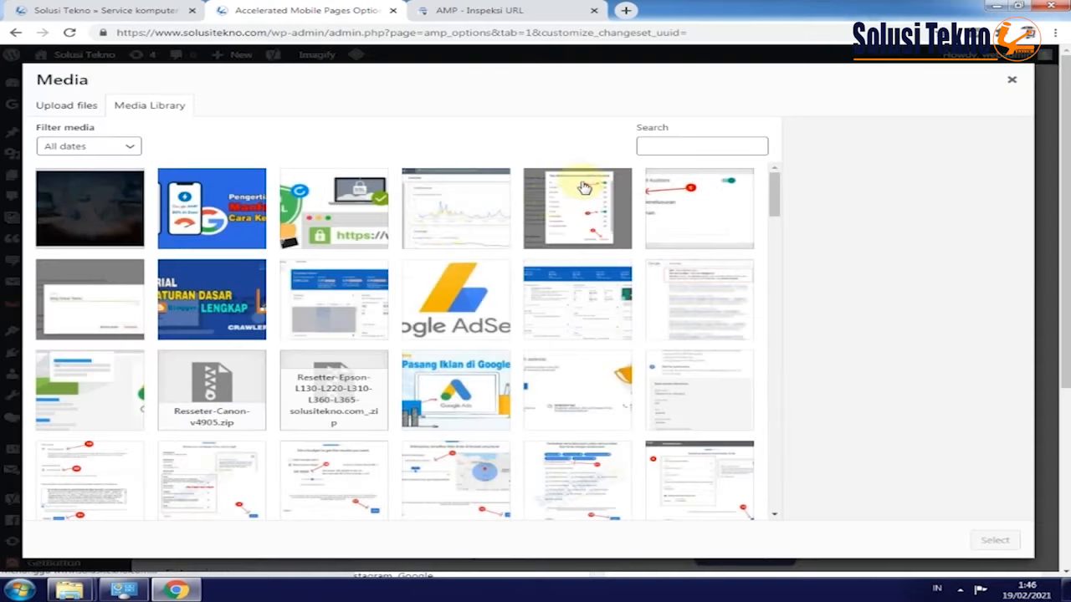
{"action": "scroll", "coordinate": [89, 394], "scroll_direction": "down", "scroll_amount": 5}
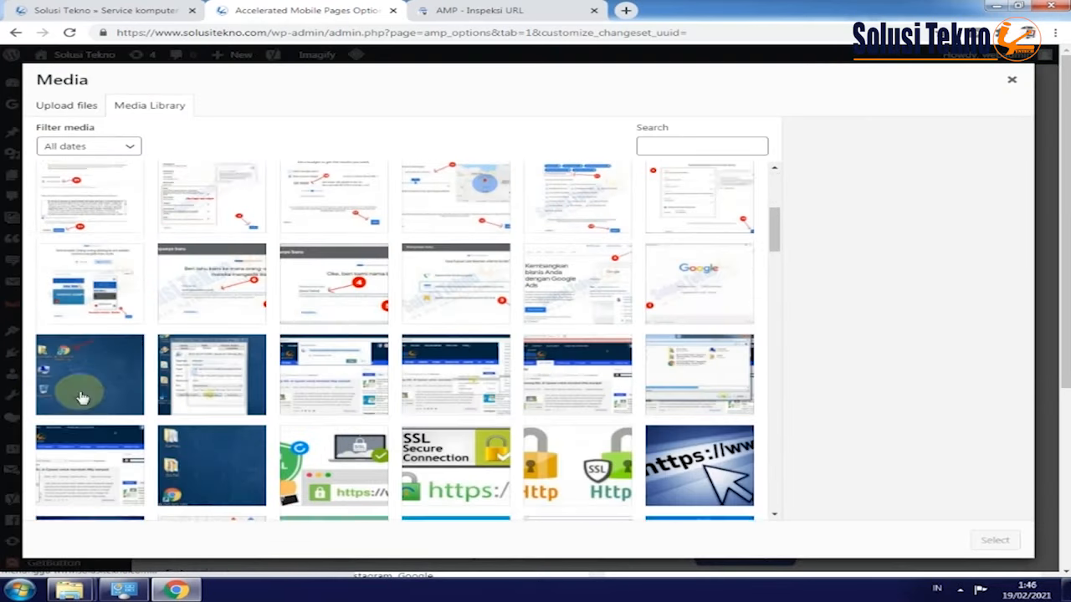
{"action": "scroll", "coordinate": [81, 400], "scroll_direction": "down", "scroll_amount": 10}
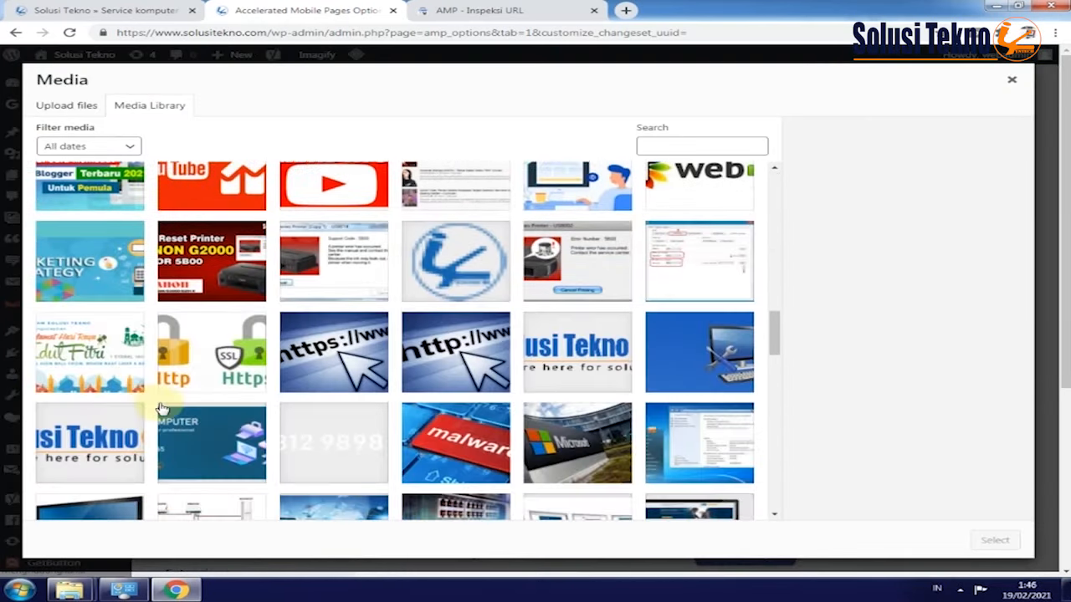
{"action": "left_click", "coordinate": [90, 442]}
{"action": "left_click", "coordinate": [995, 539]}
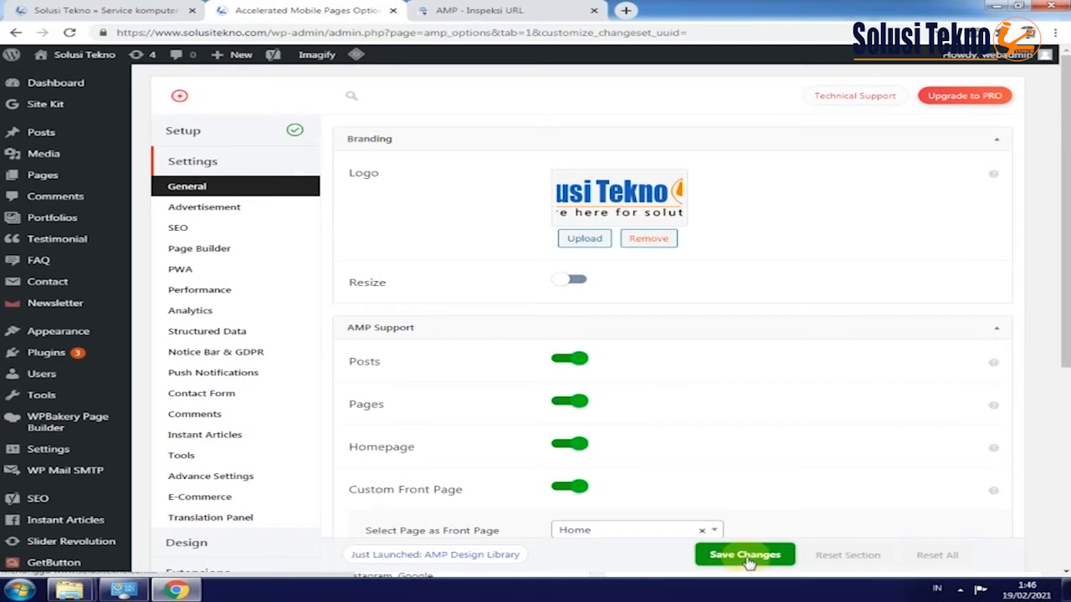
{"action": "left_click", "coordinate": [747, 559]}
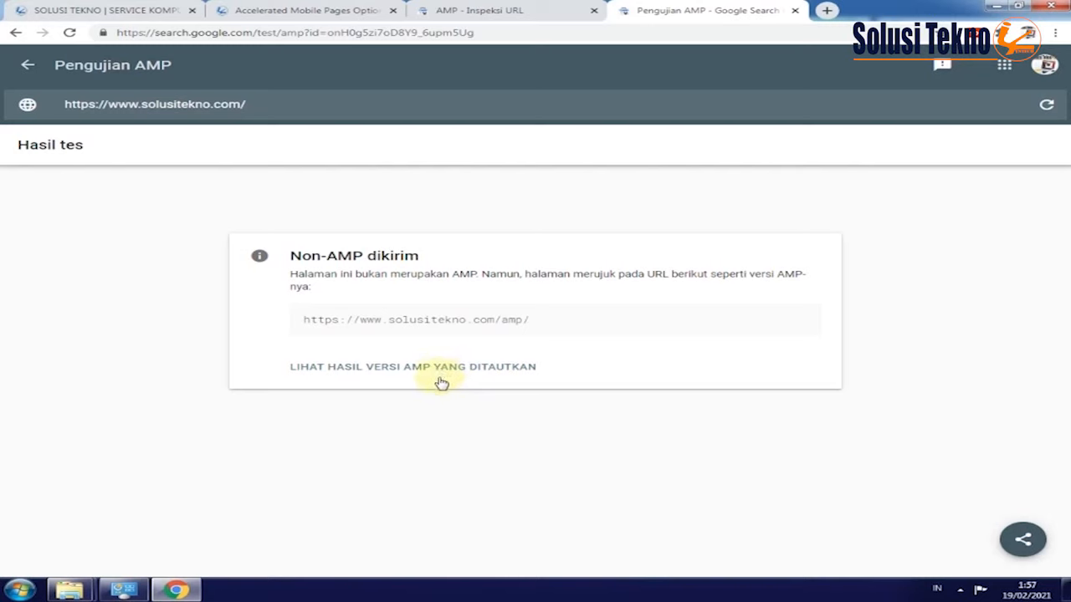
View the test result for the linked AMP version and open the article from its search result preview
{"action": "left_click", "coordinate": [441, 374]}
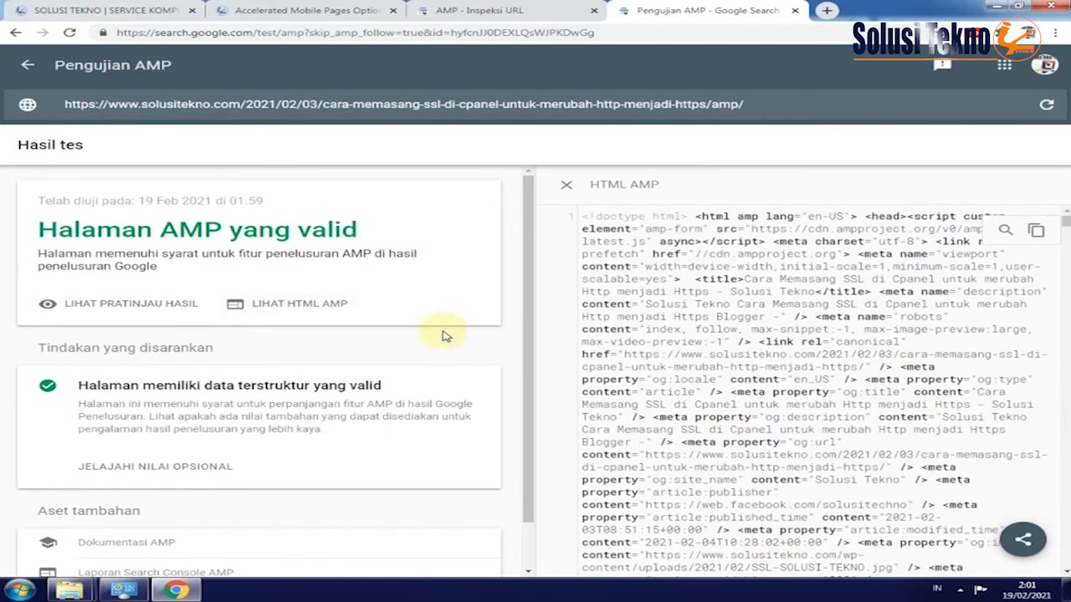
{"action": "left_click", "coordinate": [130, 309]}
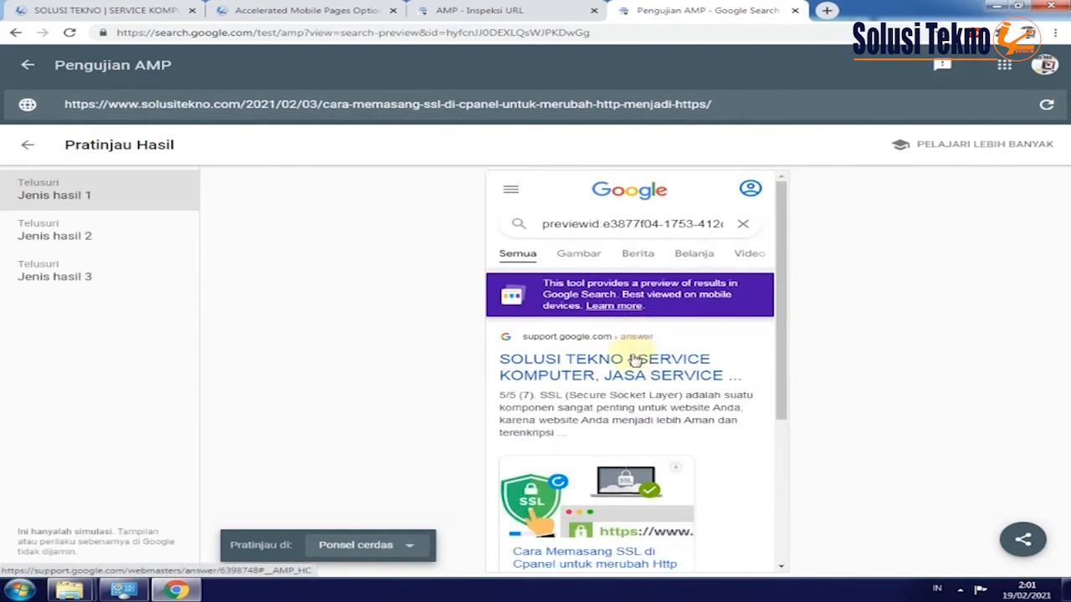
{"action": "left_click", "coordinate": [636, 361]}
Examine the AMP article's text and images in the smartphone preview, accepting its cookie notice, and check the third search result type
{"action": "scroll", "coordinate": [599, 424], "scroll_direction": "down", "scroll_amount": 4}
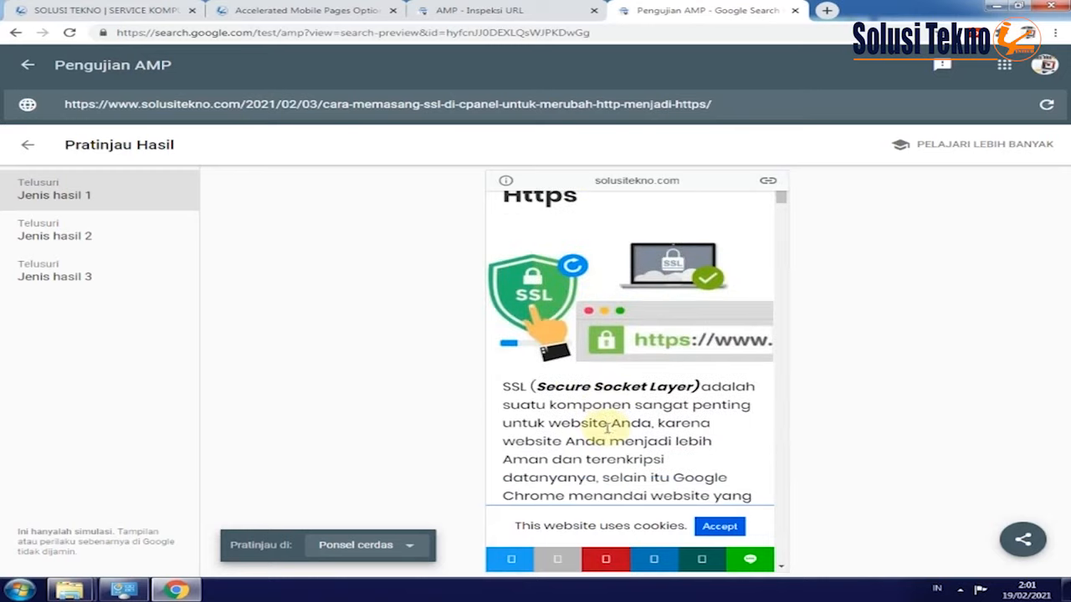
{"action": "scroll", "coordinate": [606, 426], "scroll_direction": "up", "scroll_amount": 1}
{"action": "scroll", "coordinate": [608, 427], "scroll_direction": "down", "scroll_amount": 10}
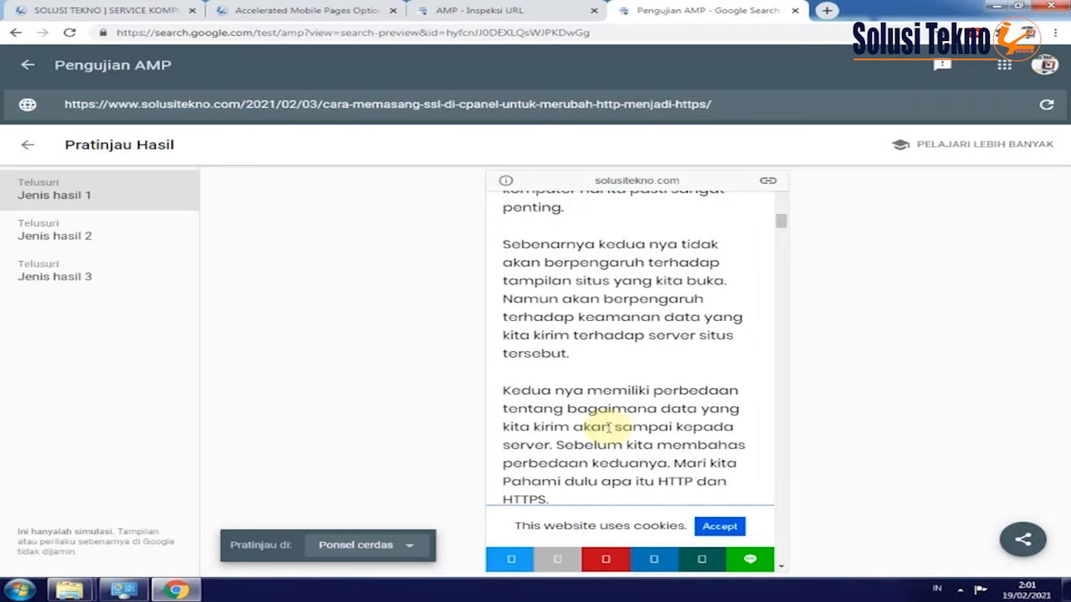
{"action": "scroll", "coordinate": [608, 424], "scroll_direction": "up", "scroll_amount": 3}
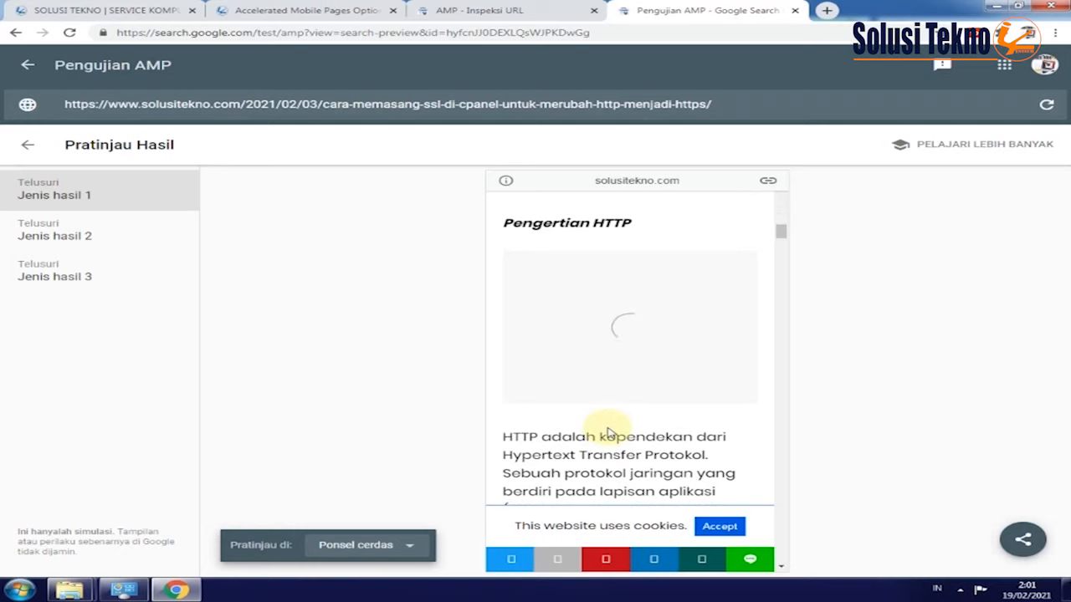
{"action": "scroll", "coordinate": [608, 431], "scroll_direction": "down", "scroll_amount": 3}
{"action": "scroll", "coordinate": [608, 425], "scroll_direction": "down", "scroll_amount": 8}
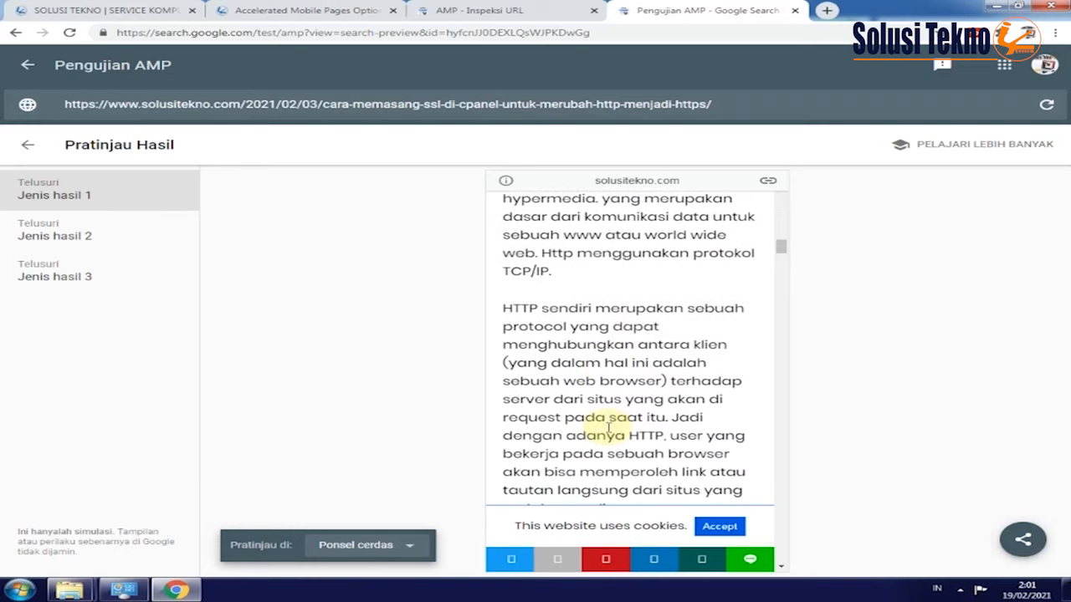
{"action": "scroll", "coordinate": [608, 427], "scroll_direction": "down", "scroll_amount": 12}
{"action": "scroll", "coordinate": [609, 428], "scroll_direction": "down", "scroll_amount": 15}
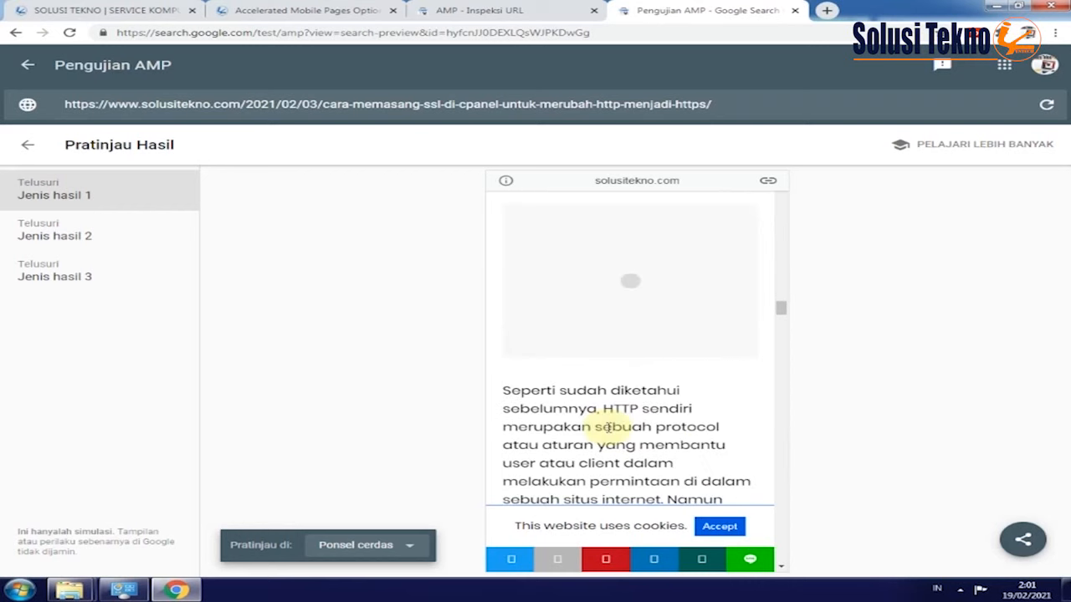
{"action": "scroll", "coordinate": [608, 426], "scroll_direction": "down", "scroll_amount": 7}
{"action": "scroll", "coordinate": [608, 426], "scroll_direction": "down", "scroll_amount": 15}
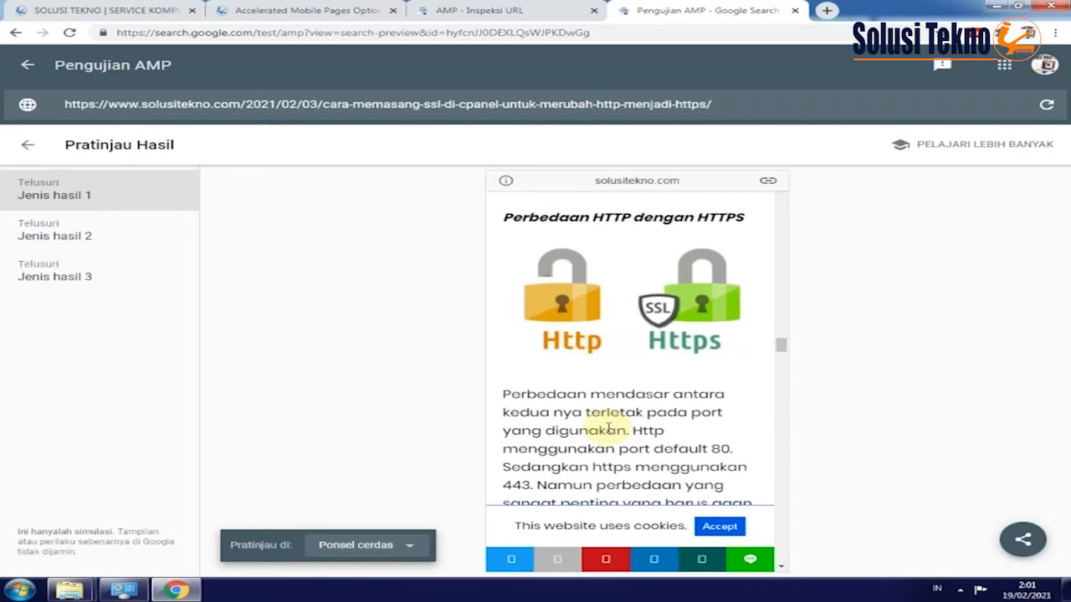
{"action": "left_click", "coordinate": [720, 526]}
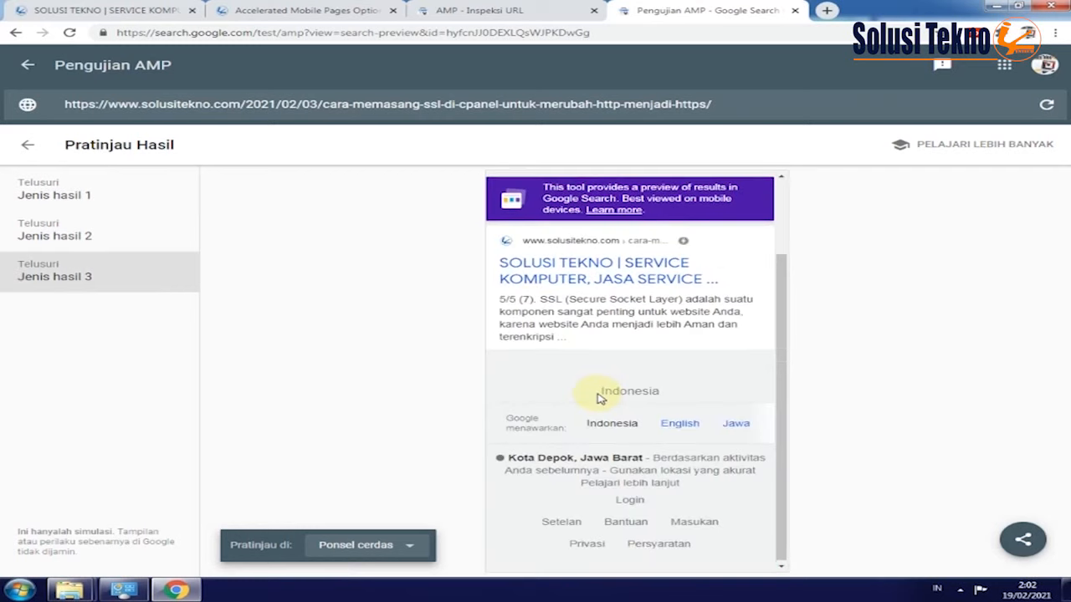
{"action": "scroll", "coordinate": [596, 398], "scroll_direction": "up", "scroll_amount": 2}
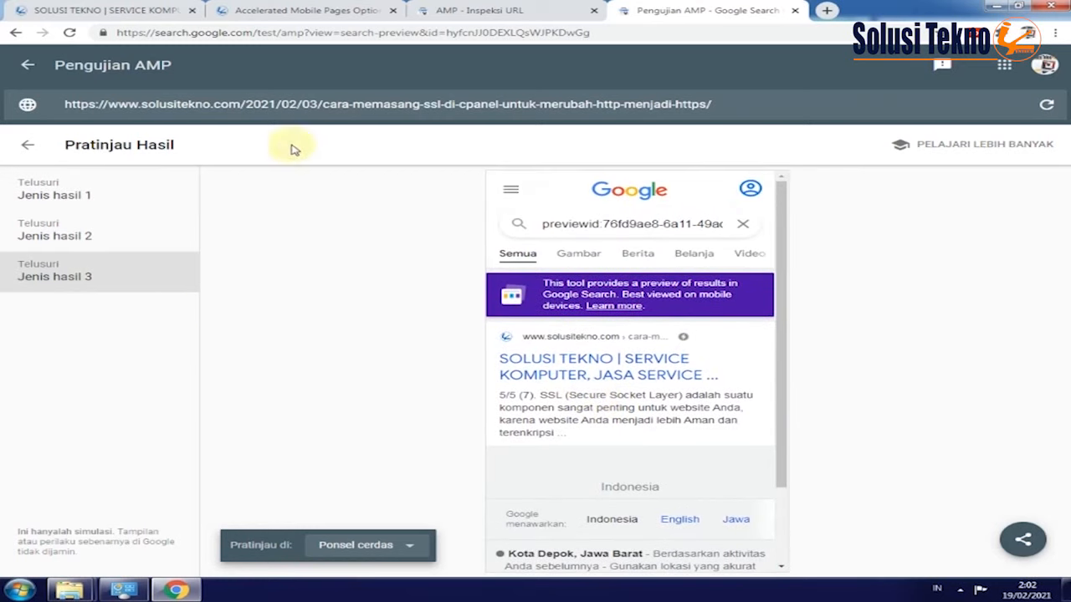
Switch to the Search Console AMP inspection of the SSL article and run a live test of its URL
{"action": "left_click", "coordinate": [448, 12]}
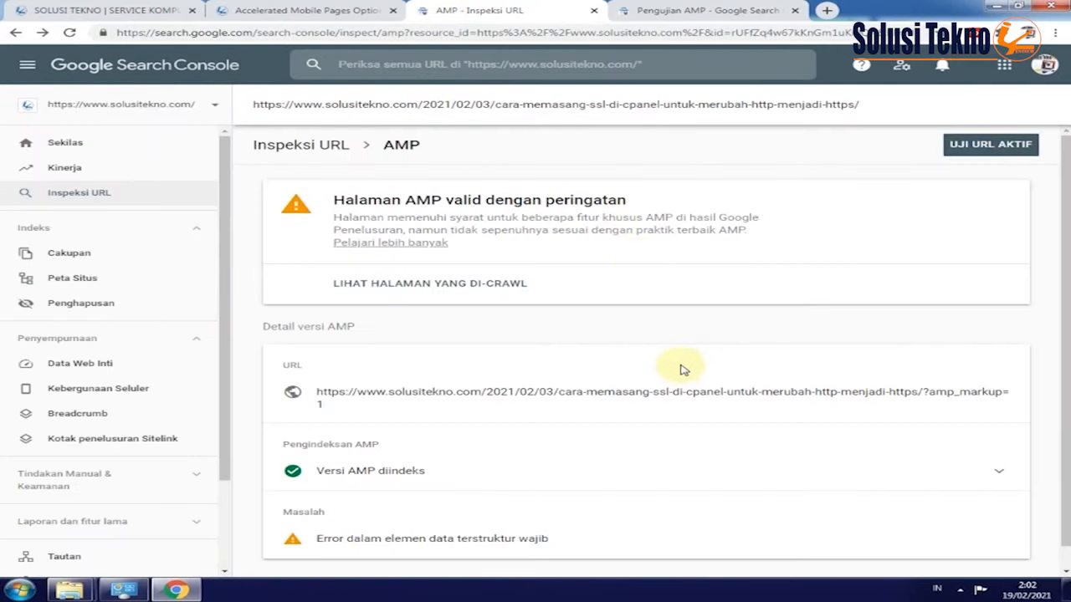
{"action": "left_click", "coordinate": [971, 146]}
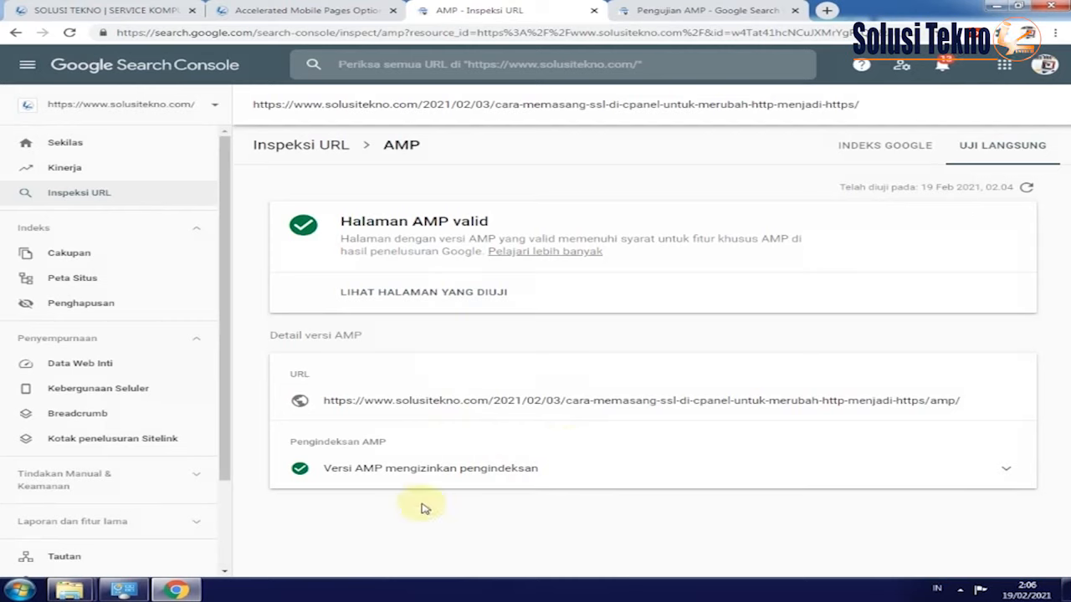
Return to the article's URL inspection overview and review its availability and enhancements, including mobile usability, AMP, breadcrumbs and sitelinks search box
{"action": "left_click", "coordinate": [15, 32]}
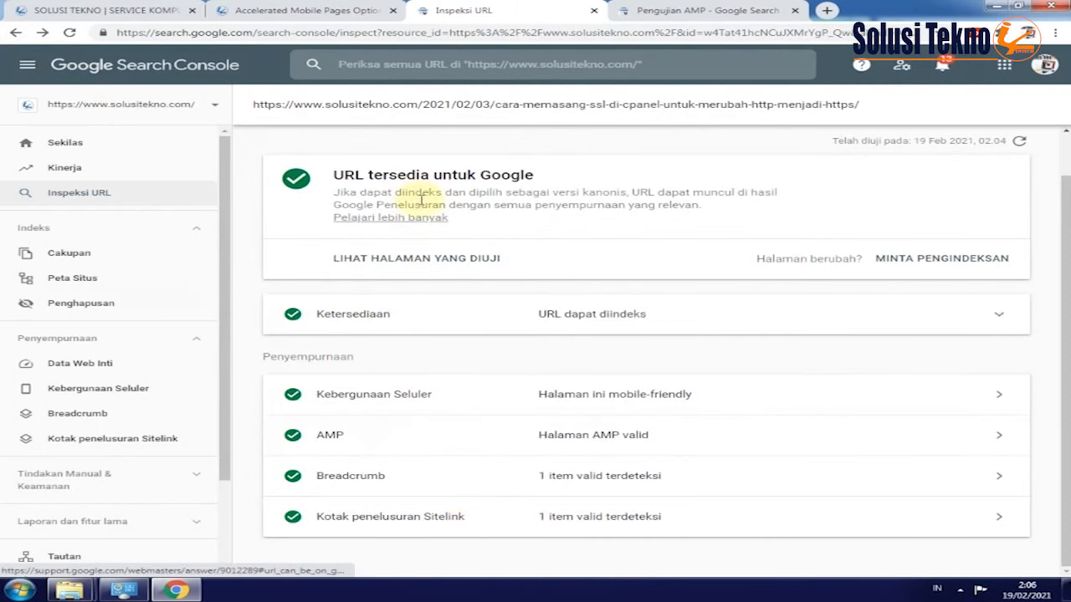
{"action": "scroll", "coordinate": [422, 199], "scroll_direction": "up", "scroll_amount": 2}
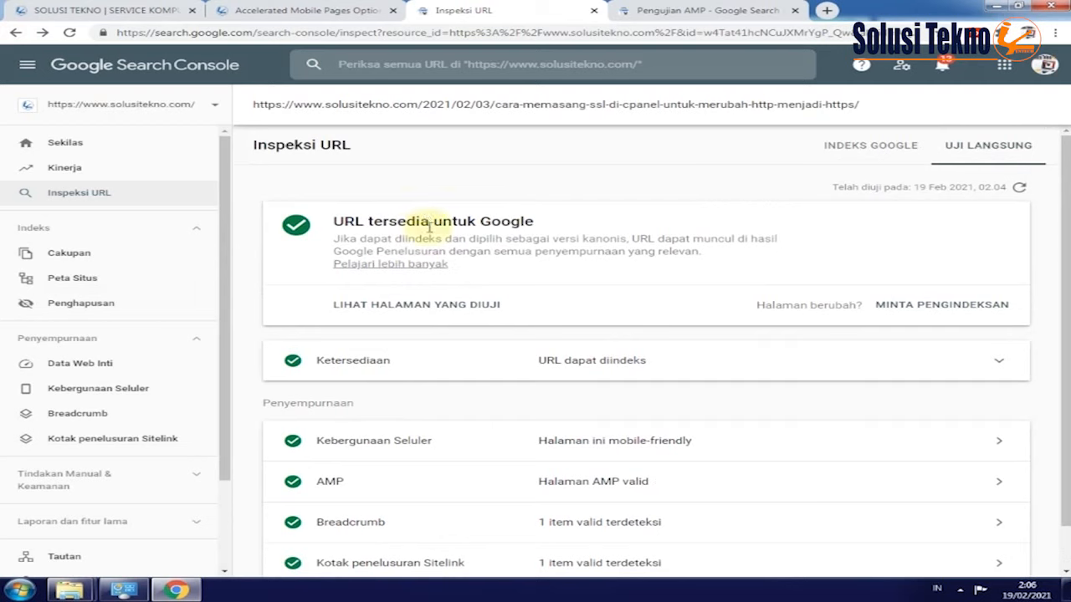
{"action": "scroll", "coordinate": [442, 431], "scroll_direction": "down", "scroll_amount": 2}
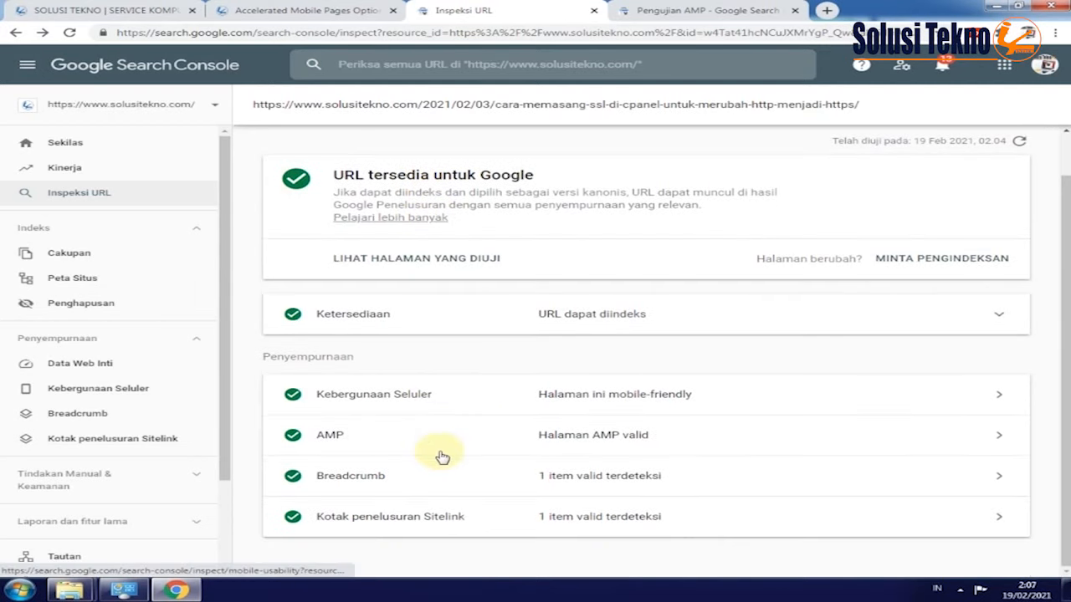